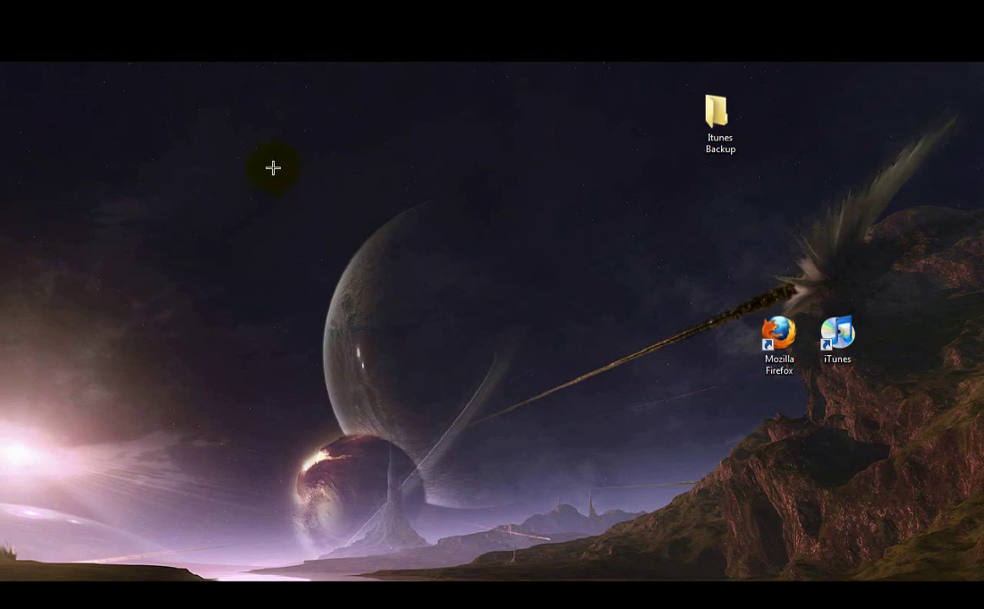
Step: Open the Itunes Backup folder, select all its folders F00–F49 and bring up their shortcut menu
left_click_drag(610, 117, 764, 133)
left_click_drag(566, 116, 786, 181)
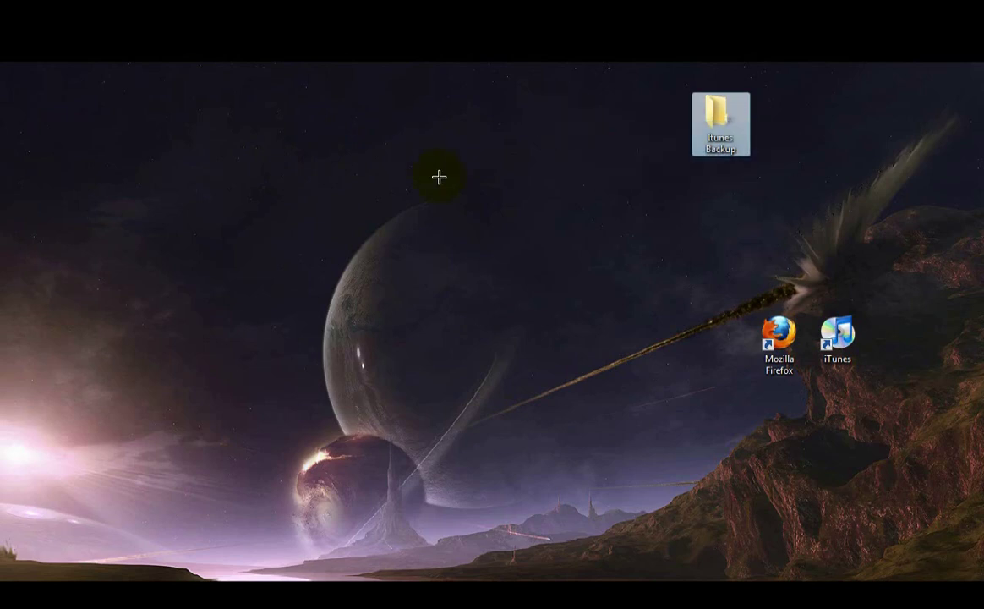
left_click(473, 144)
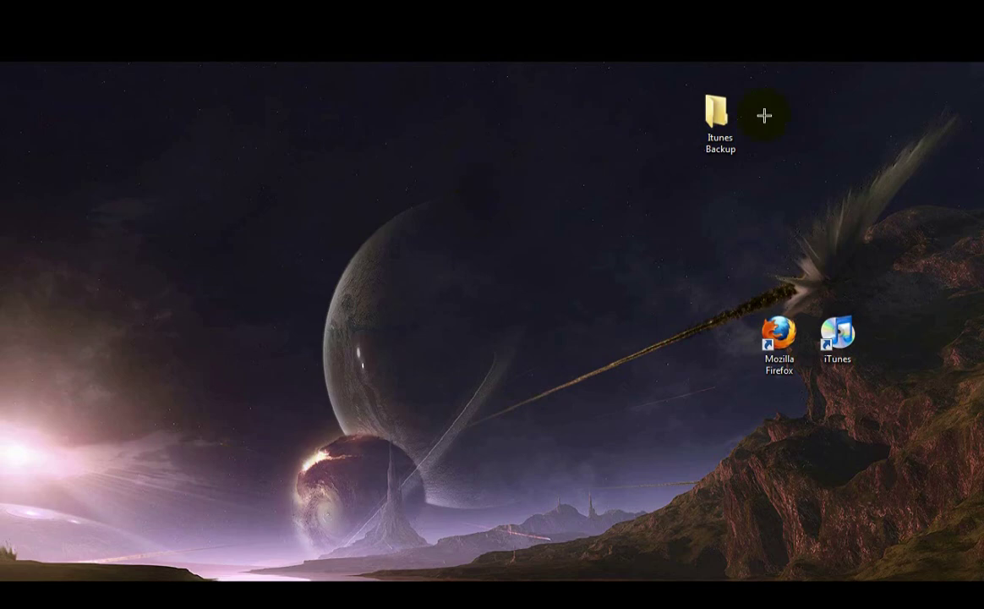
double_click(720, 125)
scroll(583, 372, "down", 9)
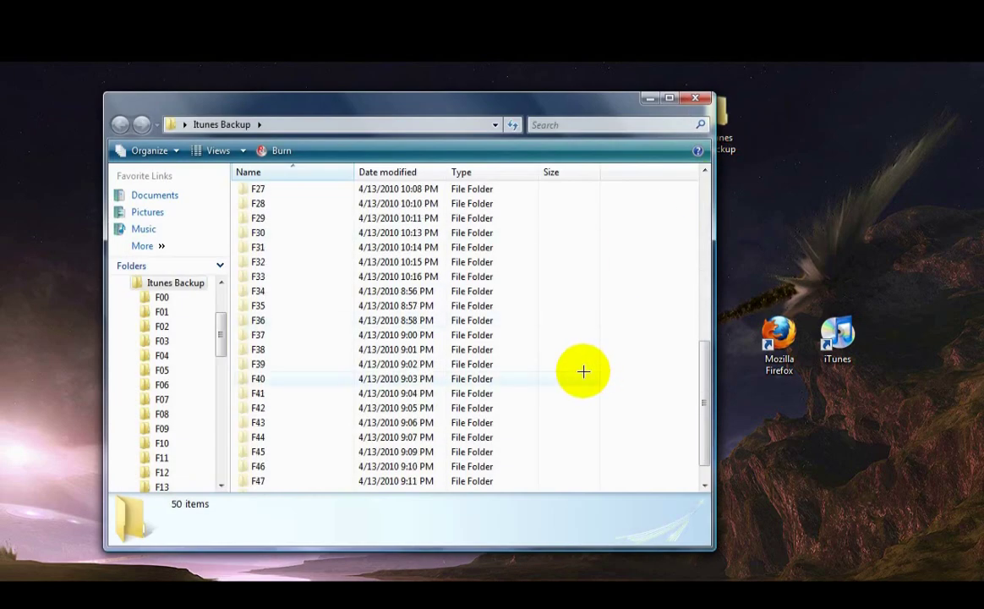
scroll(321, 431, "up", 9)
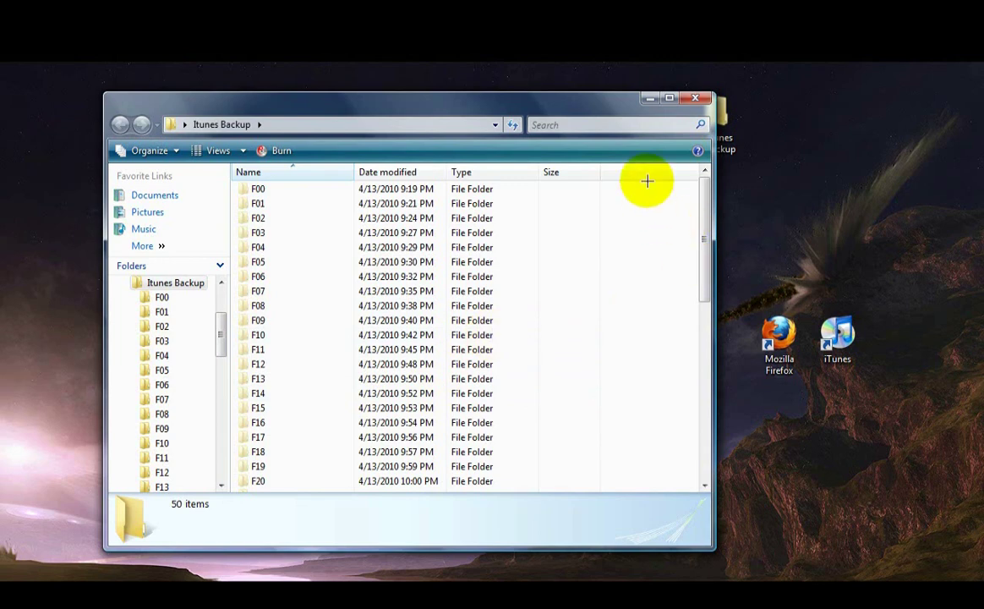
left_click_drag(639, 184, 176, 528)
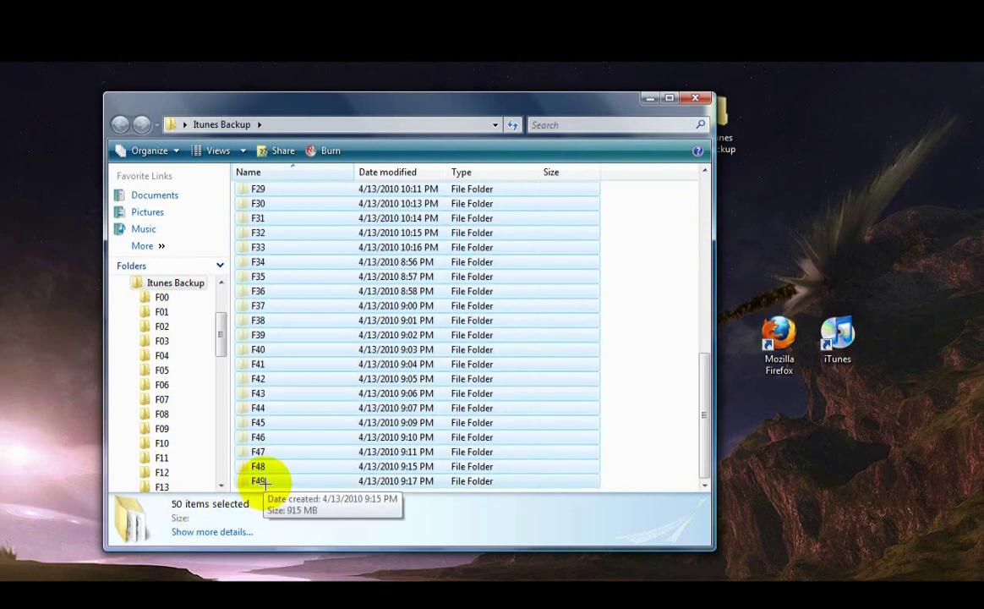
right_click(341, 301)
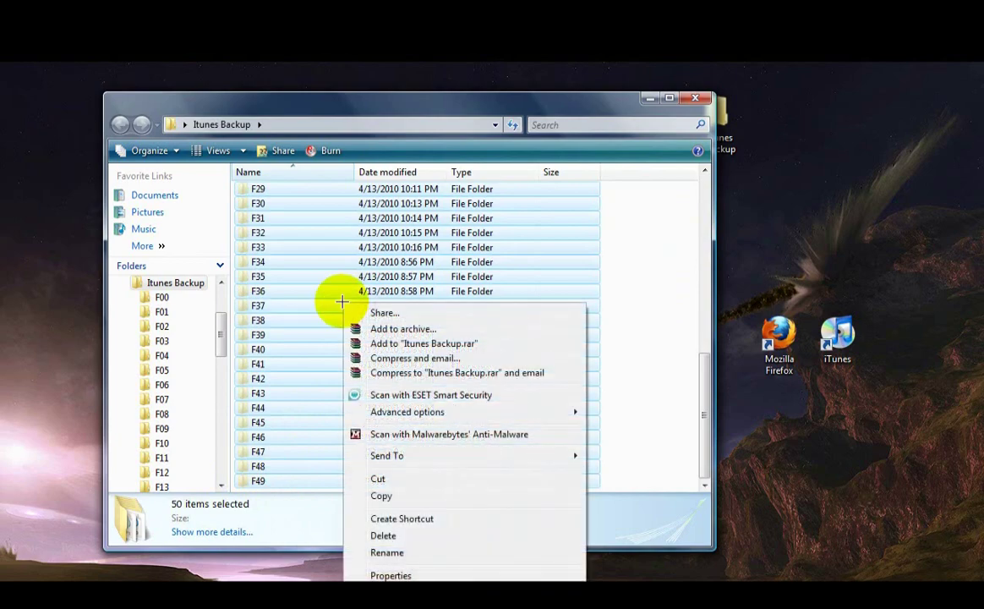
Step: In Properties, clear the Hidden attribute on the 50 folders, including all subfolders and files
left_click(390, 575)
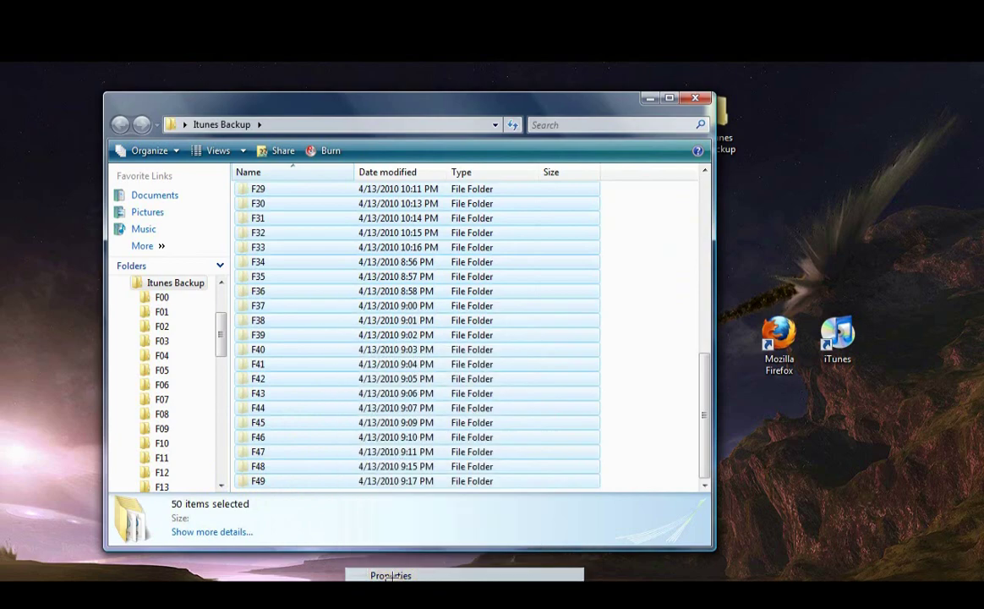
left_click_drag(478, 312, 471, 148)
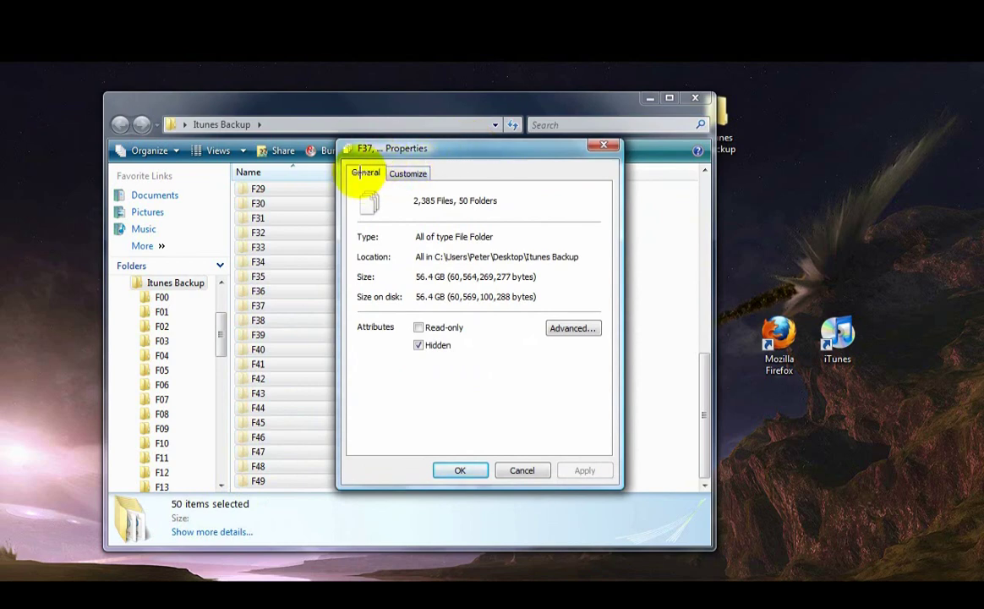
left_click(361, 173)
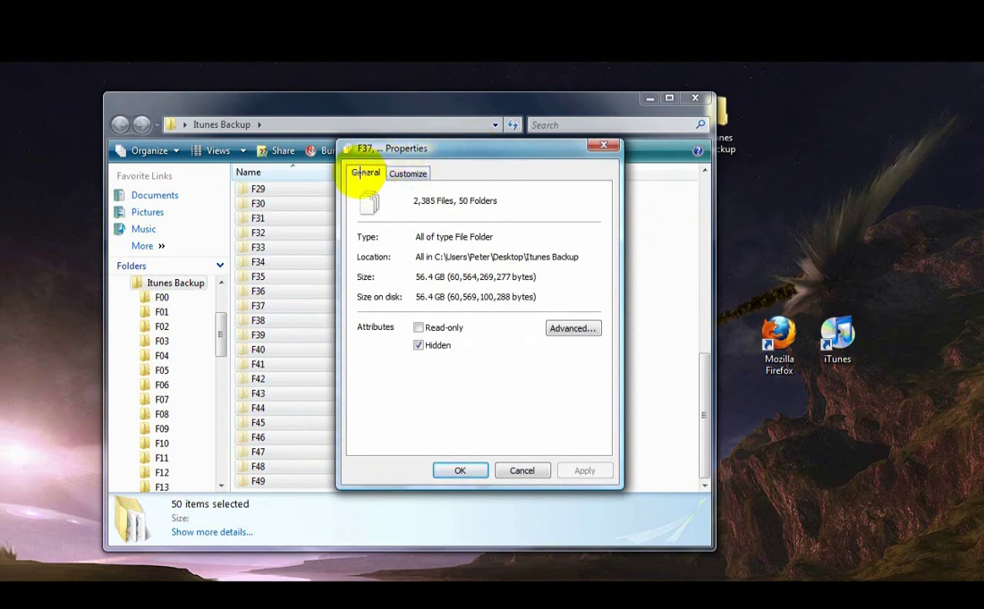
left_click(418, 344)
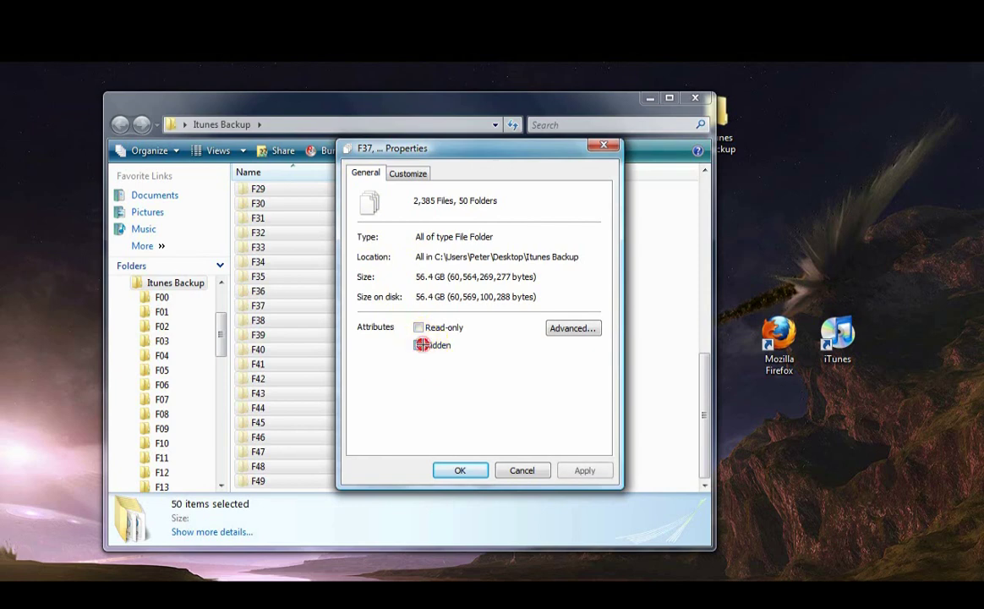
left_click(459, 470)
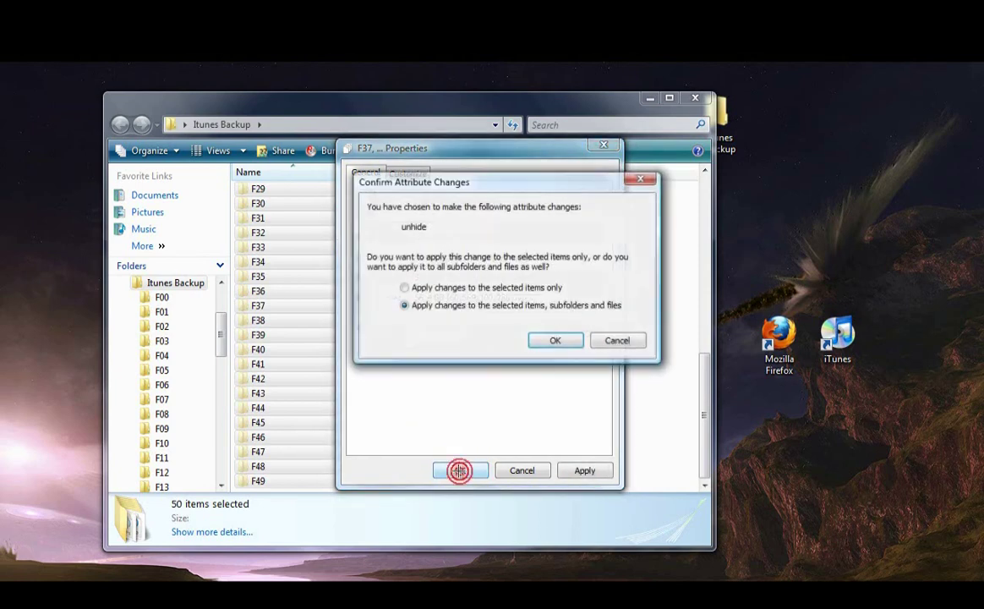
left_click(446, 289)
left_click(444, 305)
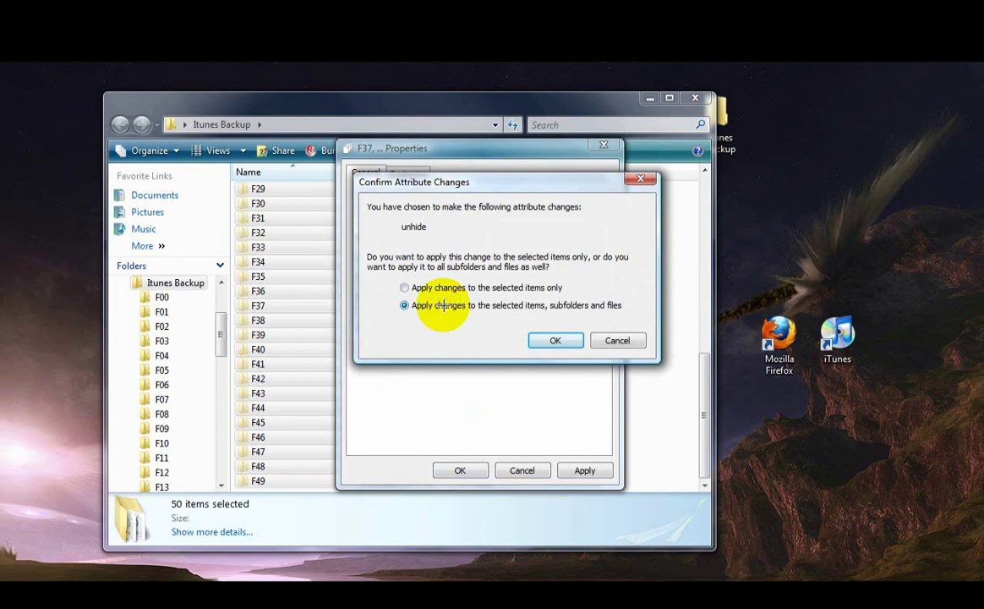
left_click(550, 340)
left_click(461, 470)
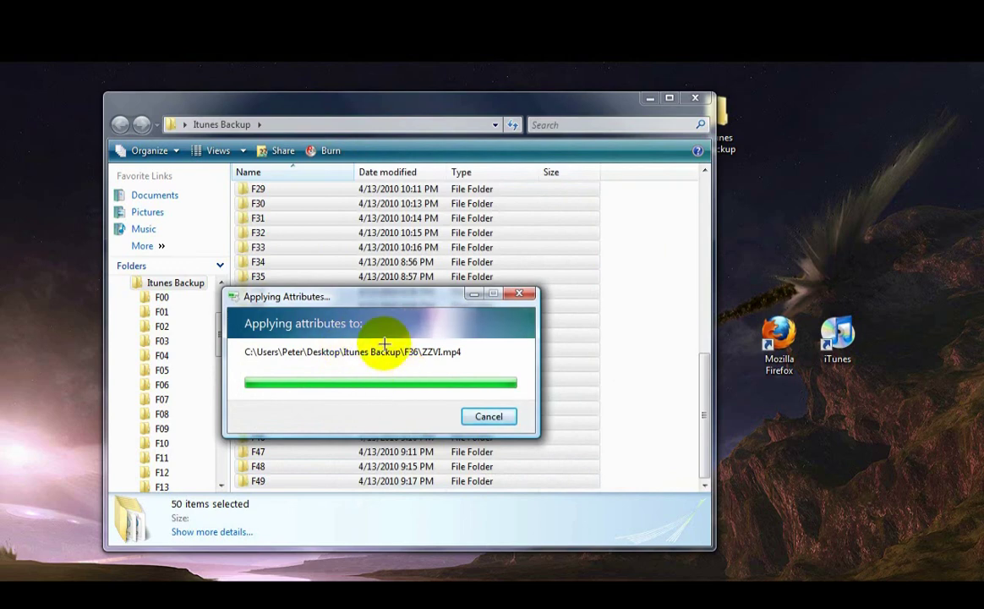
Step: Drop the multi-folder selection so only F10 stays selected, and review the folder list
scroll(414, 343, "up", 10)
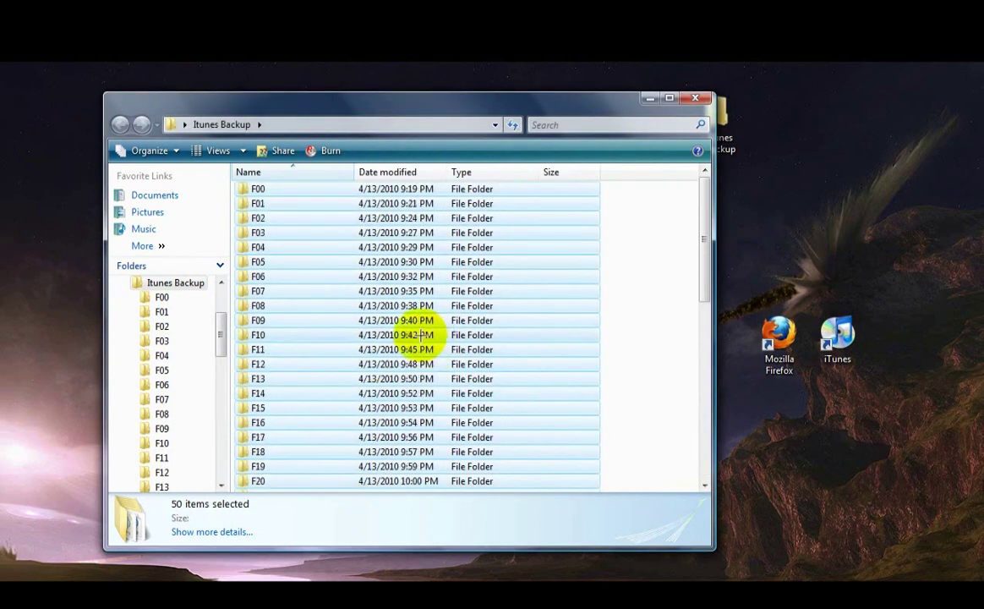
left_click(421, 334)
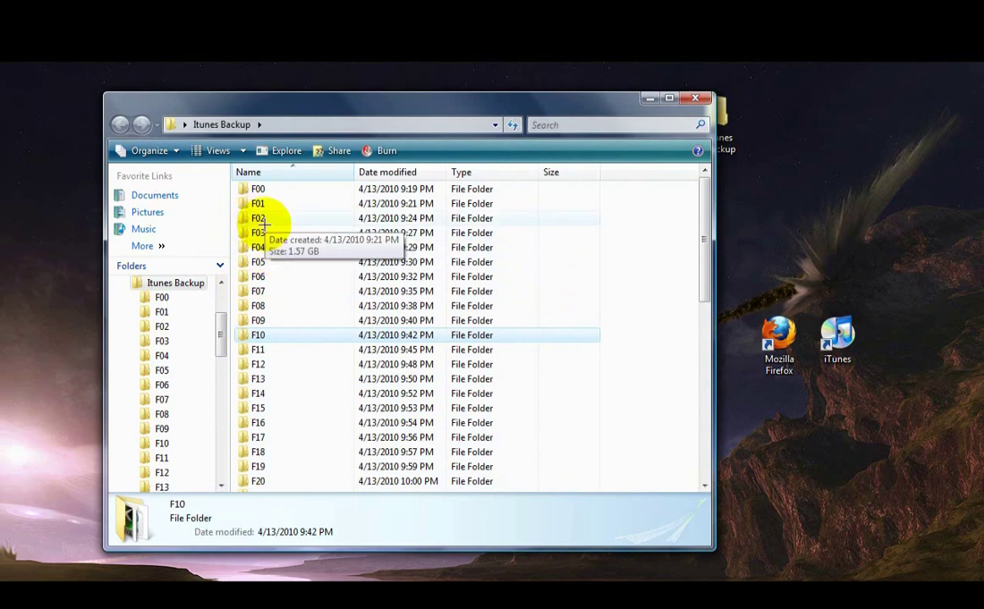
scroll(342, 347, "down", 8)
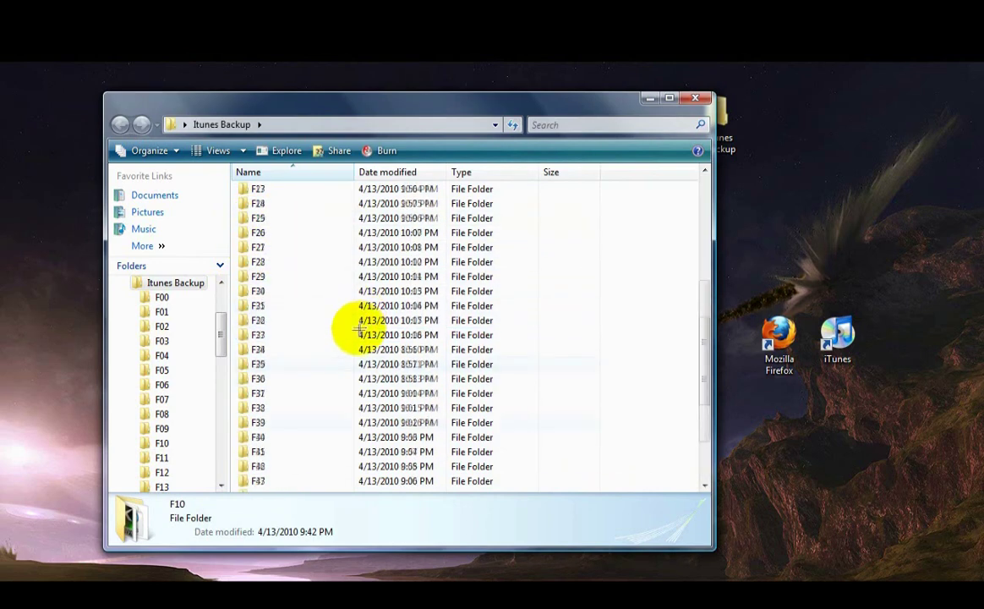
scroll(360, 330, "up", 8)
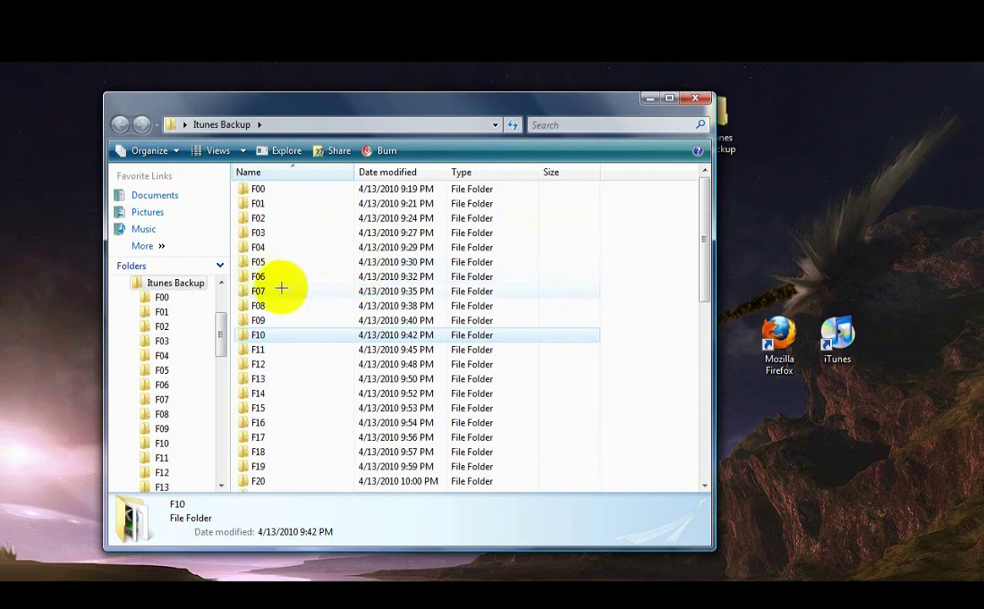
Step: In Folder and search options, set Explorer not to show hidden files and folders
left_click(262, 218)
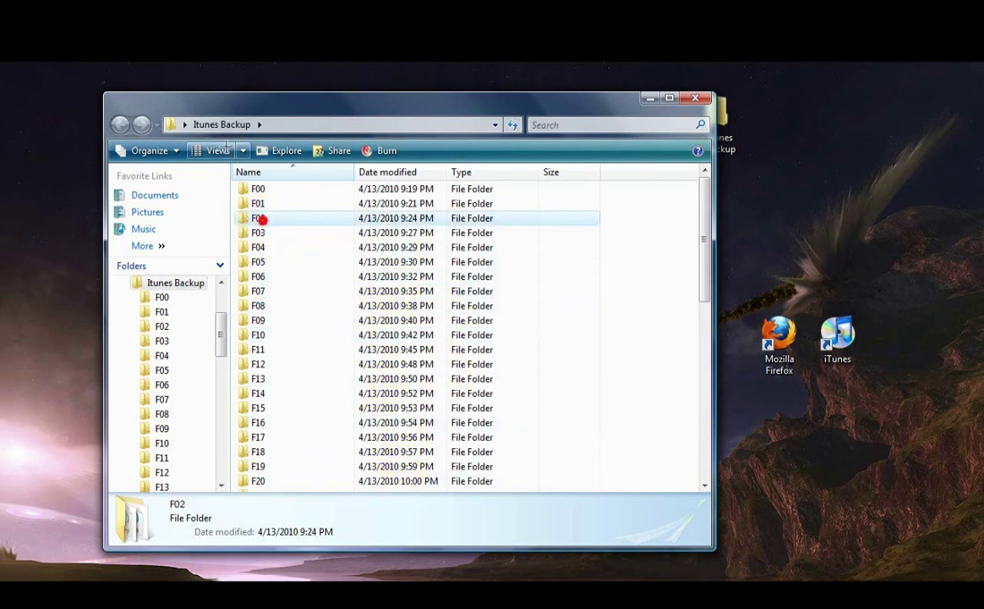
left_click(219, 151)
left_click(242, 151)
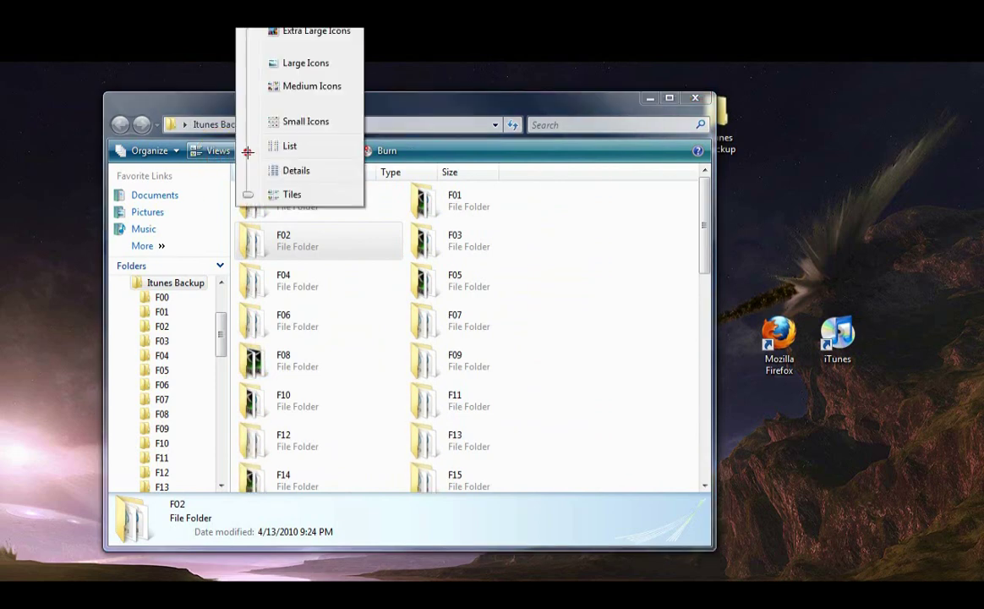
left_click(173, 150)
left_click(173, 151)
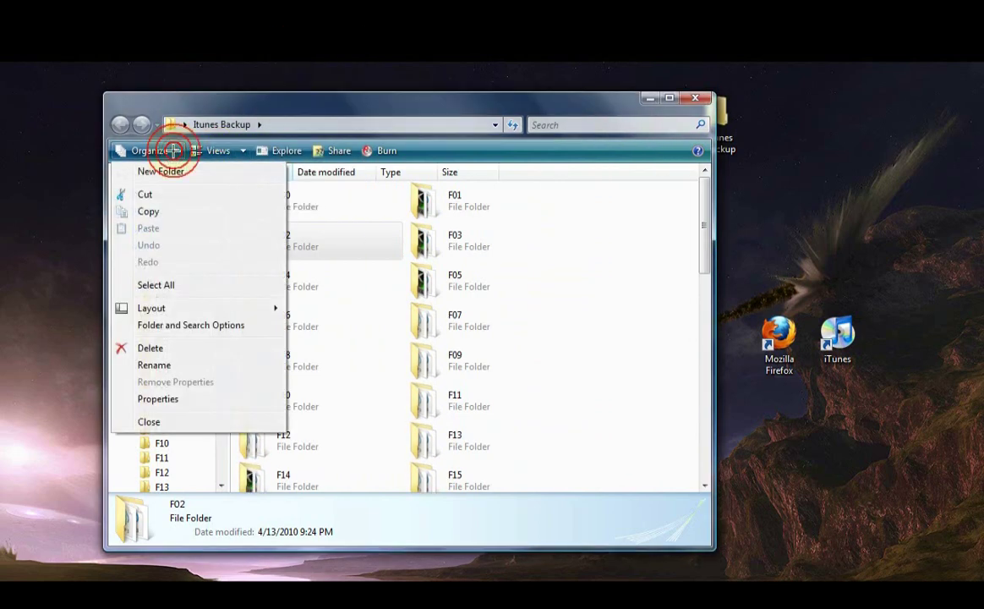
left_click(197, 323)
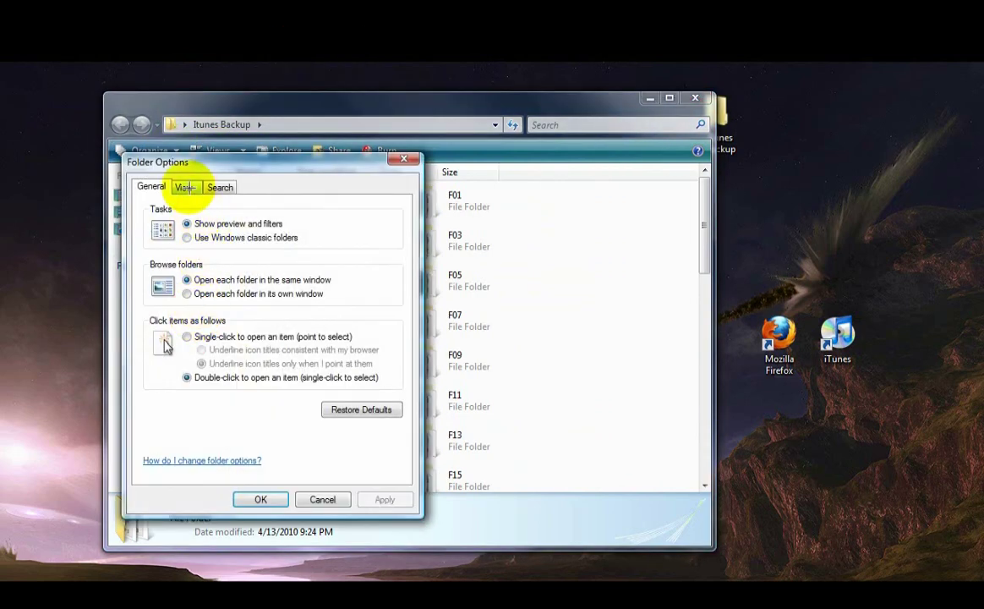
left_click(185, 187)
left_click(210, 400)
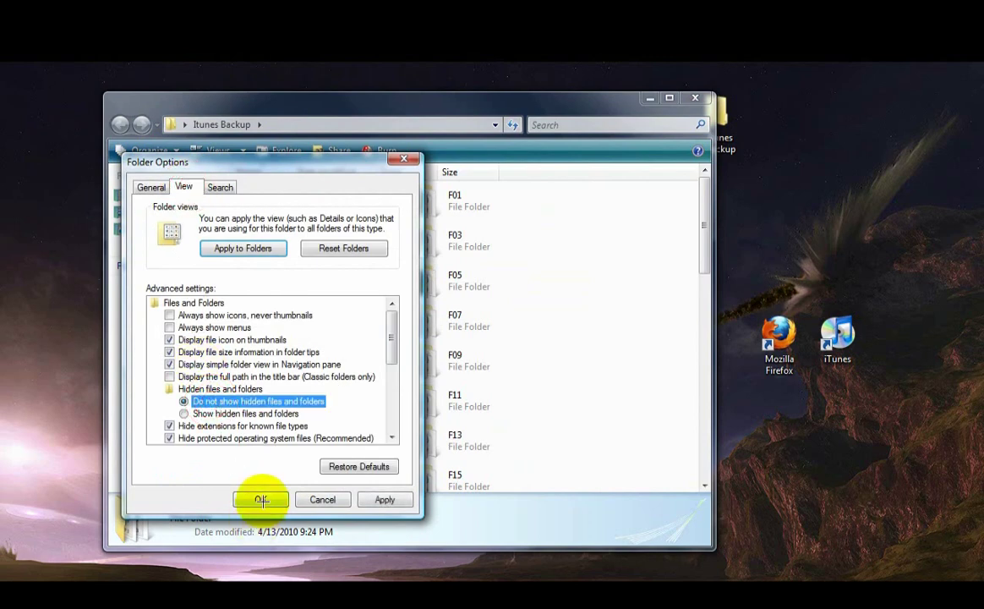
left_click(261, 498)
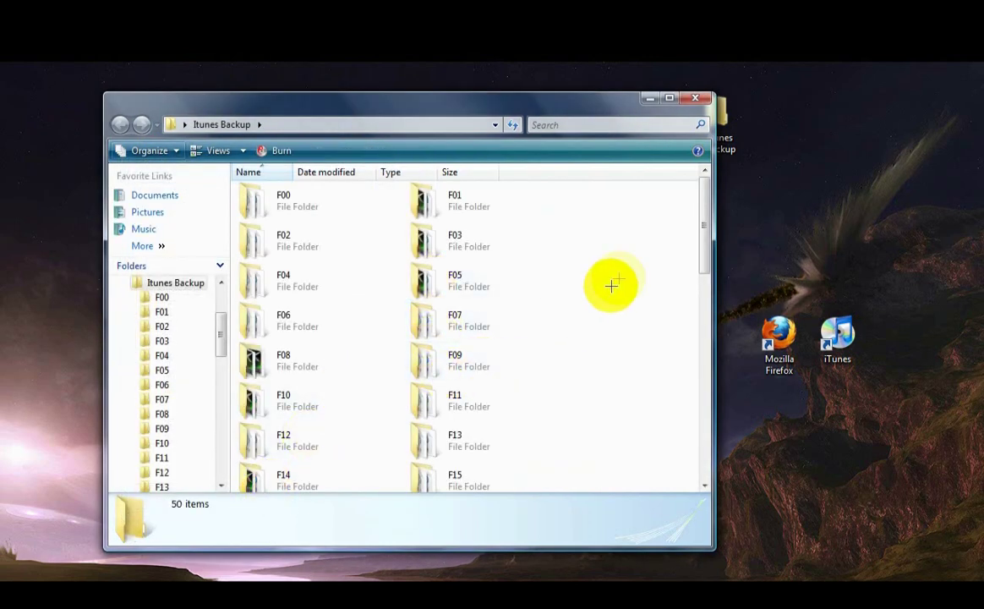
Step: Select and deselect the backup folders with marquee drags, ending with nothing selected
left_click_drag(660, 213, 338, 511)
scroll(282, 198, "up", 10)
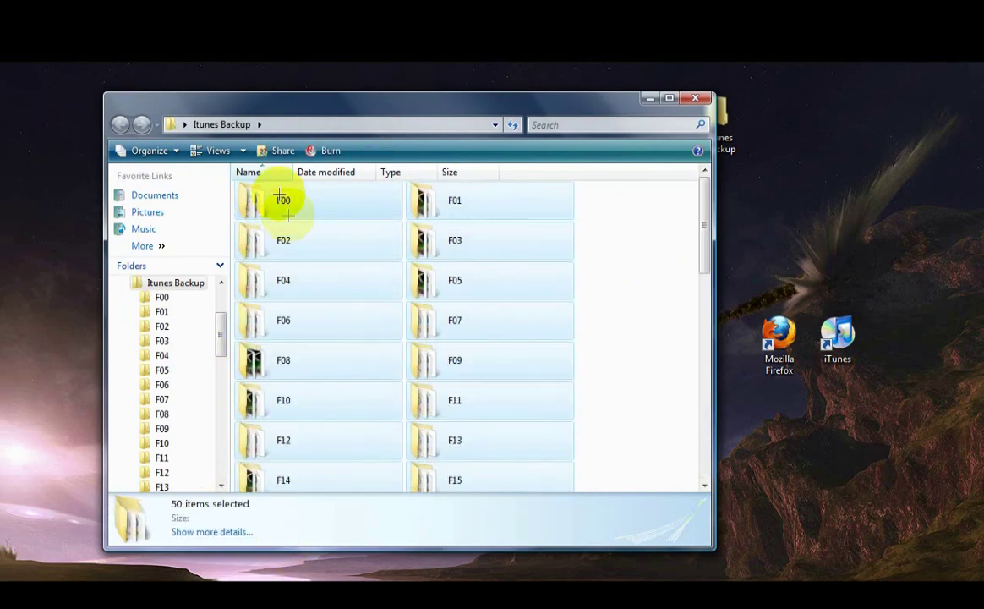
scroll(382, 376, "down", 1)
scroll(385, 356, "up", 1)
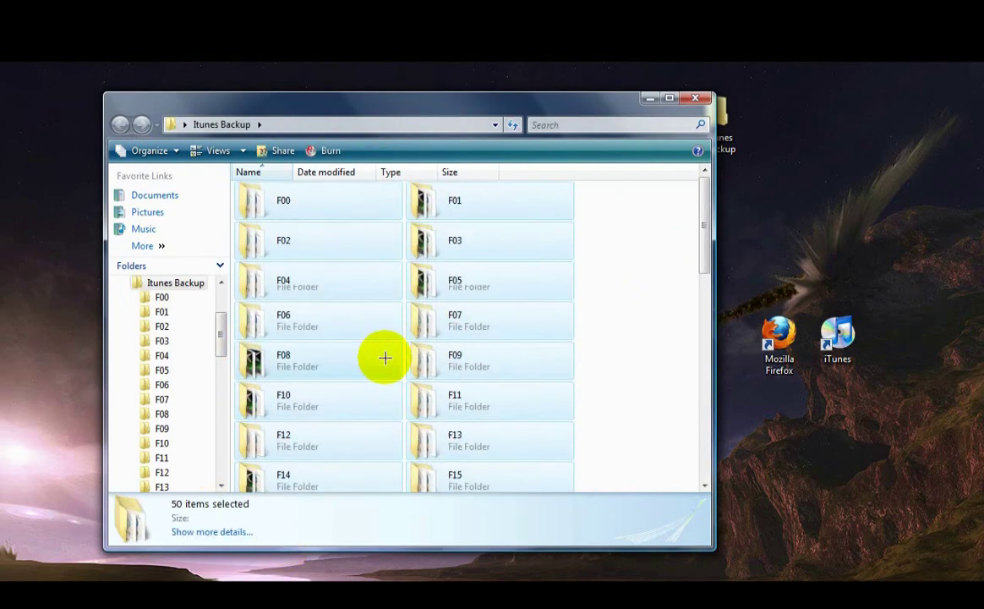
left_click(655, 262)
left_click_drag(621, 222, 543, 272)
left_click(543, 272)
left_click(602, 243)
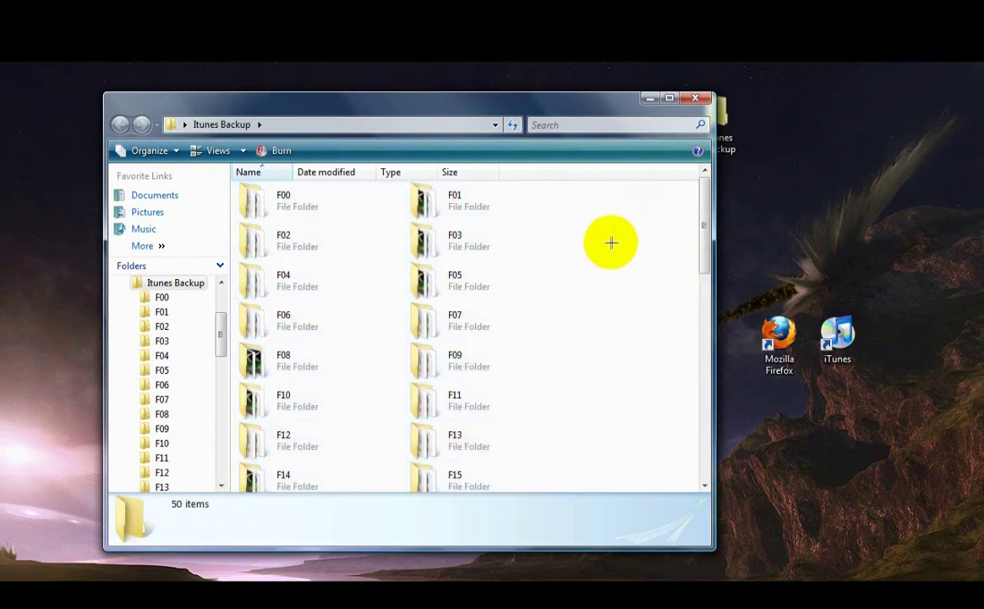
left_click_drag(595, 198, 144, 528)
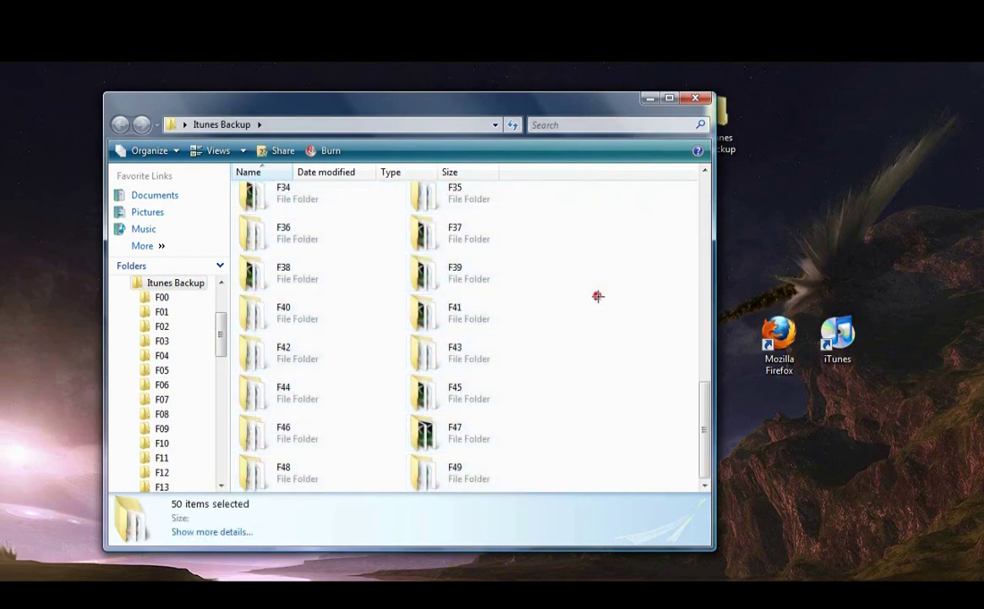
left_click_drag(598, 294, 725, 521)
left_click(670, 283)
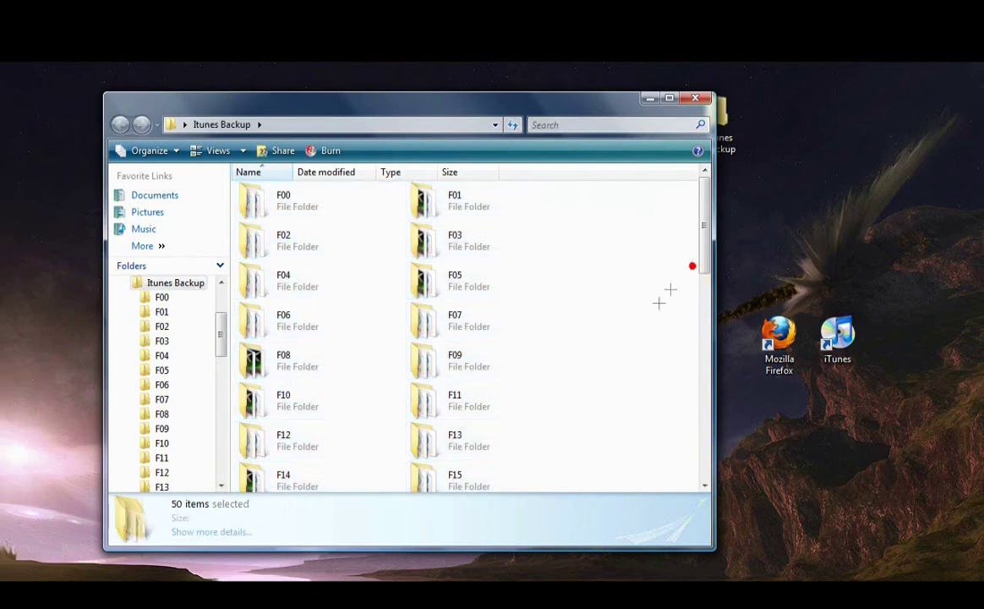
scroll(632, 278, "down", 5)
scroll(632, 278, "up", 5)
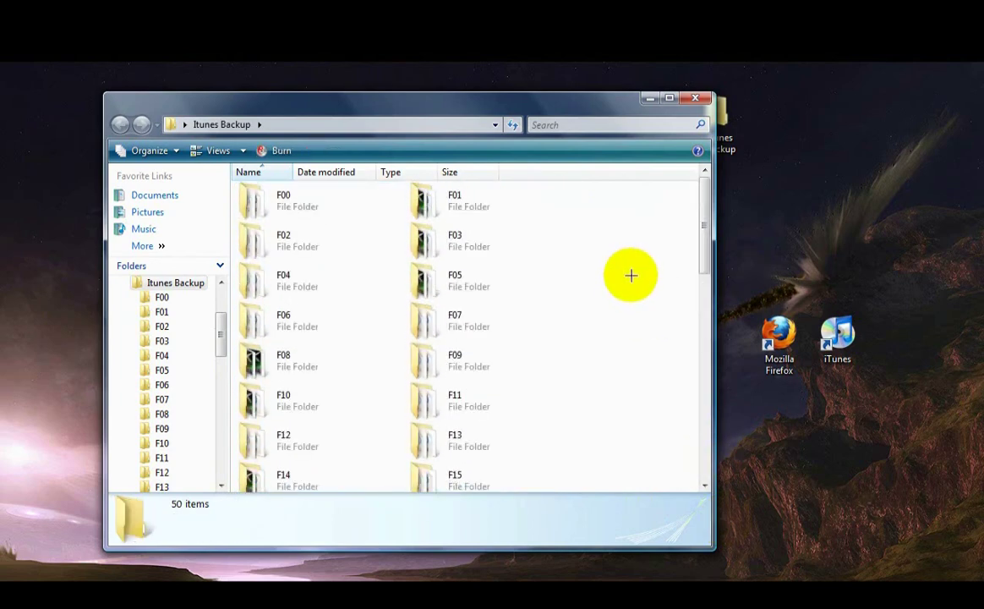
Step: Switch the Itunes Backup folder to List view and select the iTunes desktop shortcut
left_click(215, 151)
left_click(218, 152)
left_click(835, 338)
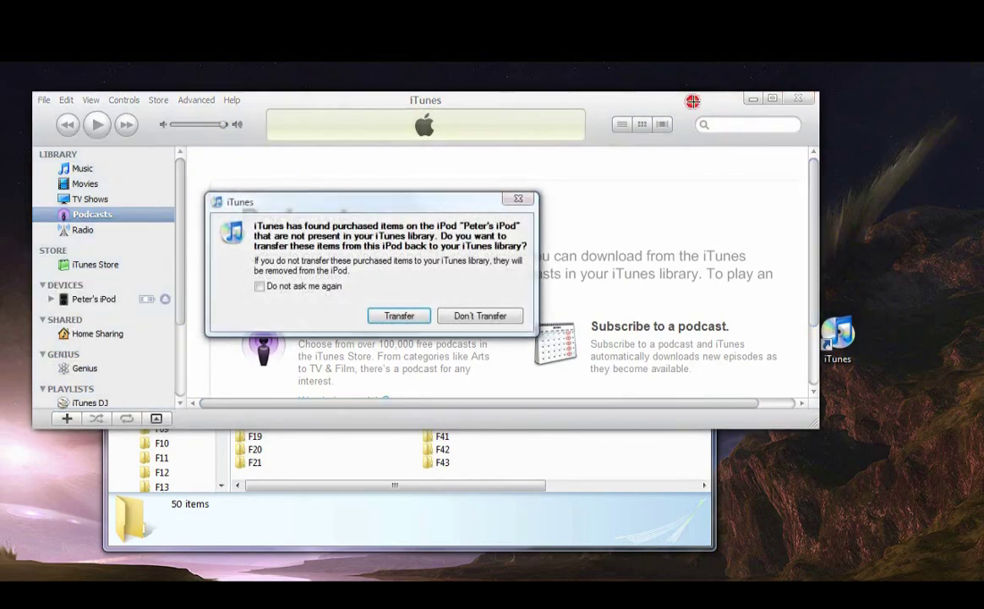
Step: Answer the purchased-items transfer prompt and maximize the iTunes window
left_click(443, 317)
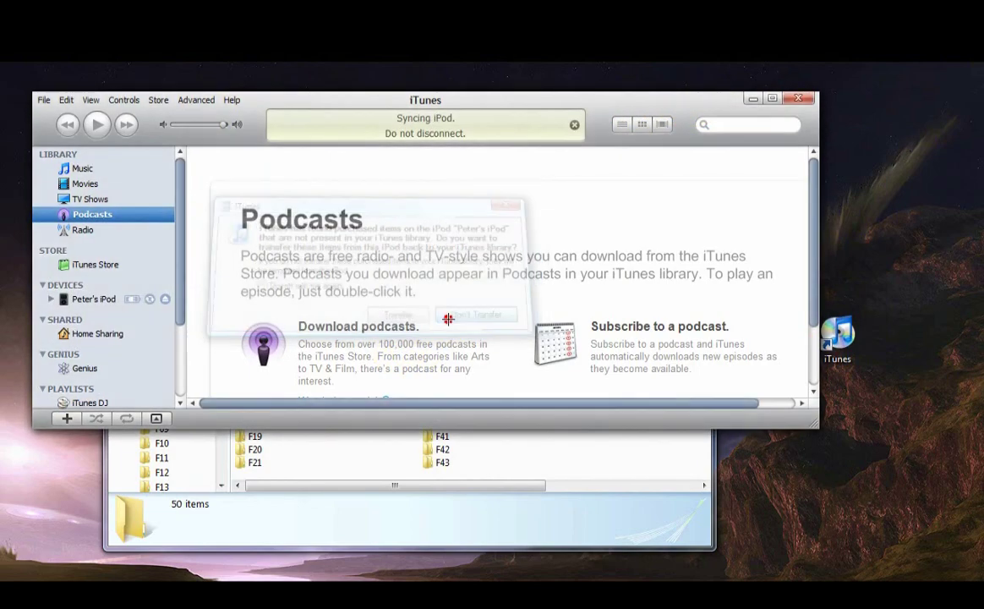
double_click(661, 99)
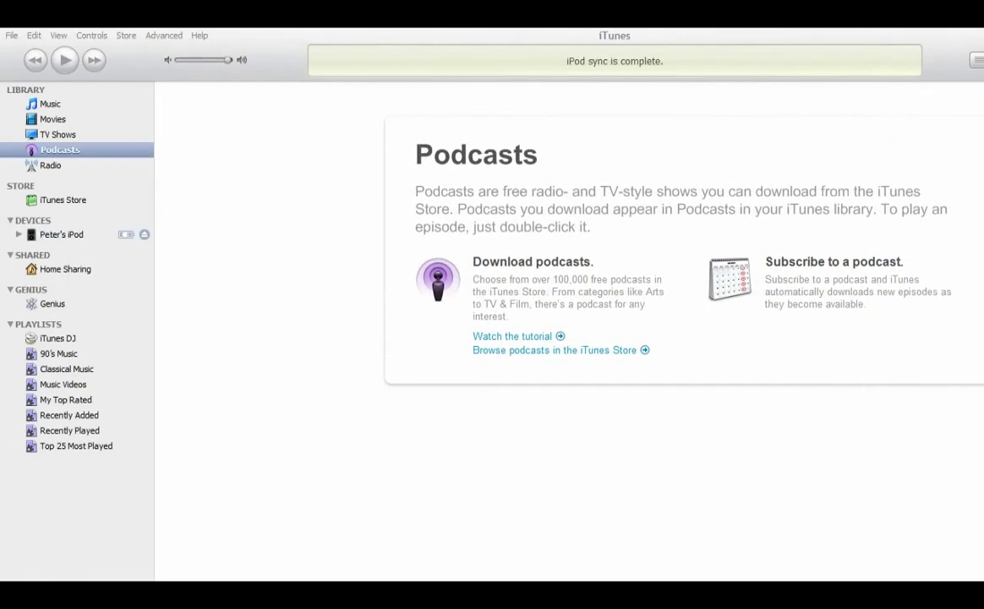
Step: Show the Advanced page of the iTunes Preferences
left_click(67, 31)
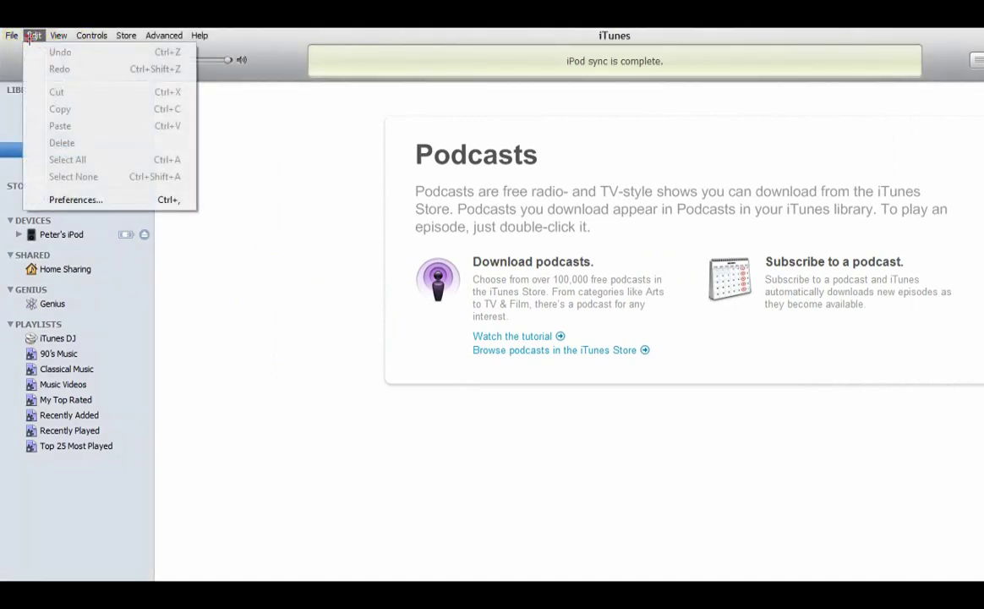
left_click(76, 197)
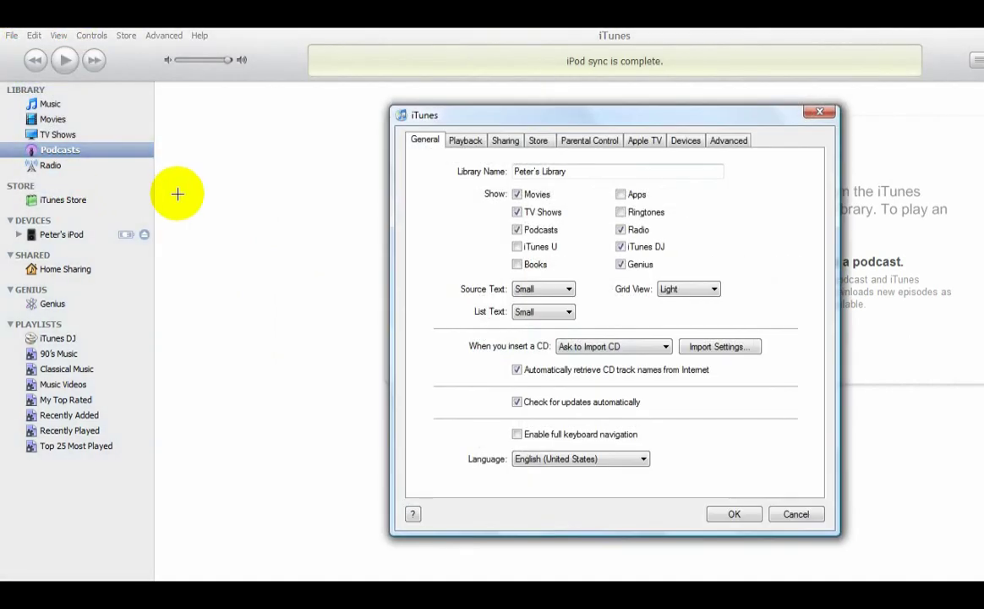
left_click(729, 140)
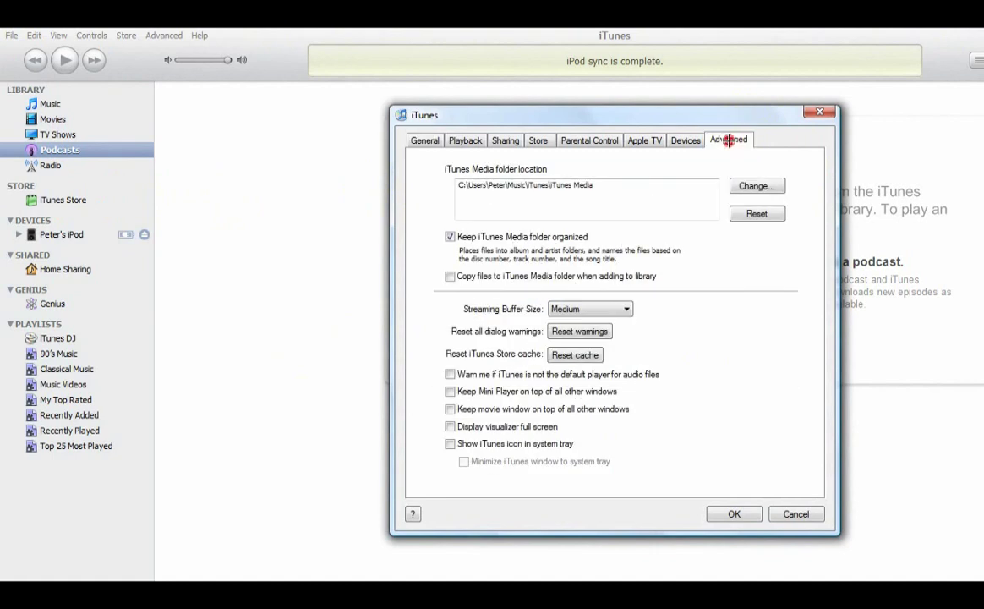
Step: Copy the full iTunes Media folder location path and close Preferences with OK
left_click_drag(630, 201, 387, 198)
left_click(475, 188)
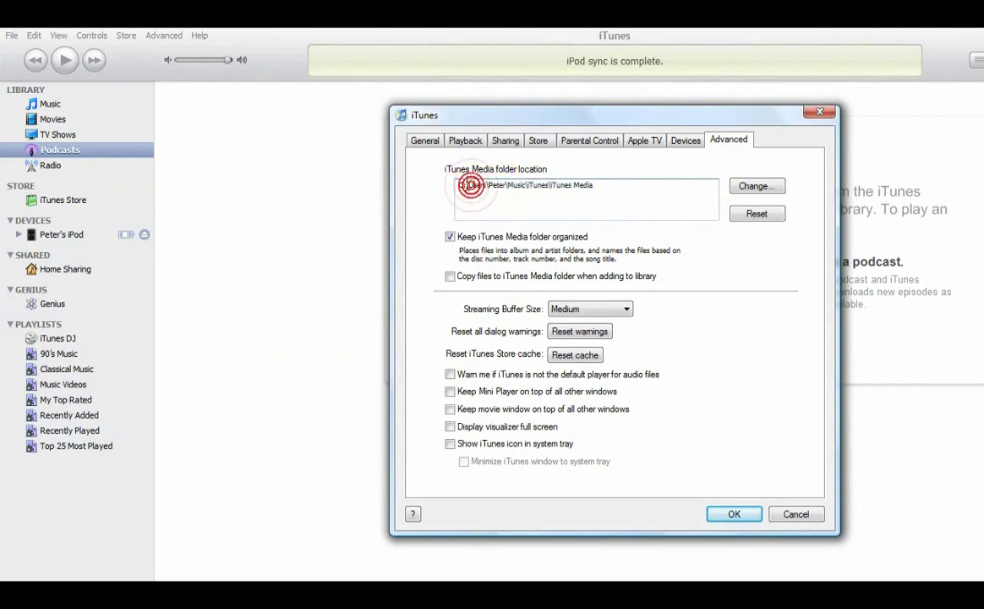
double_click(500, 185)
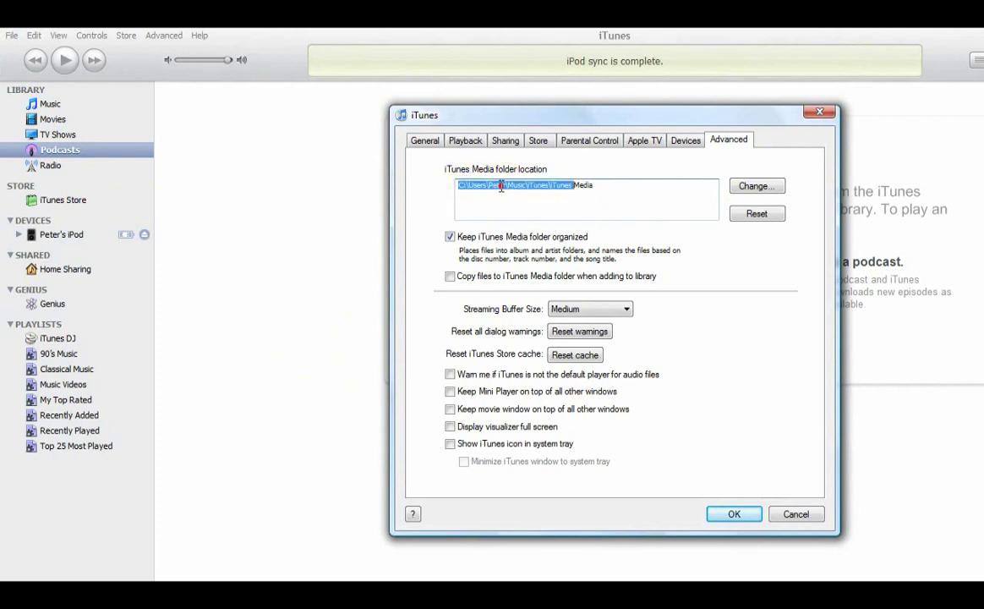
double_click(544, 185)
left_click(600, 191)
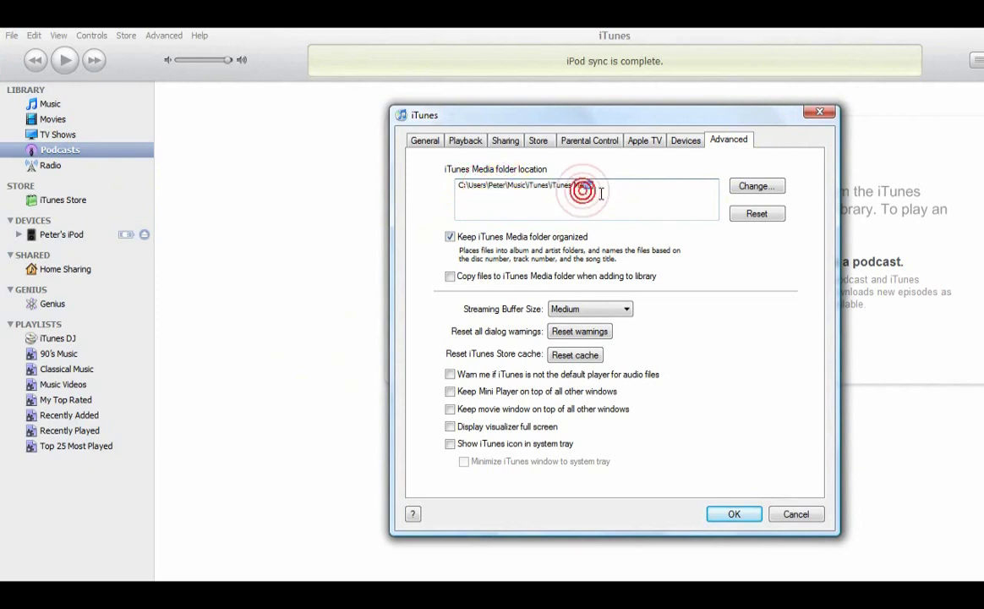
triple_click(630, 189)
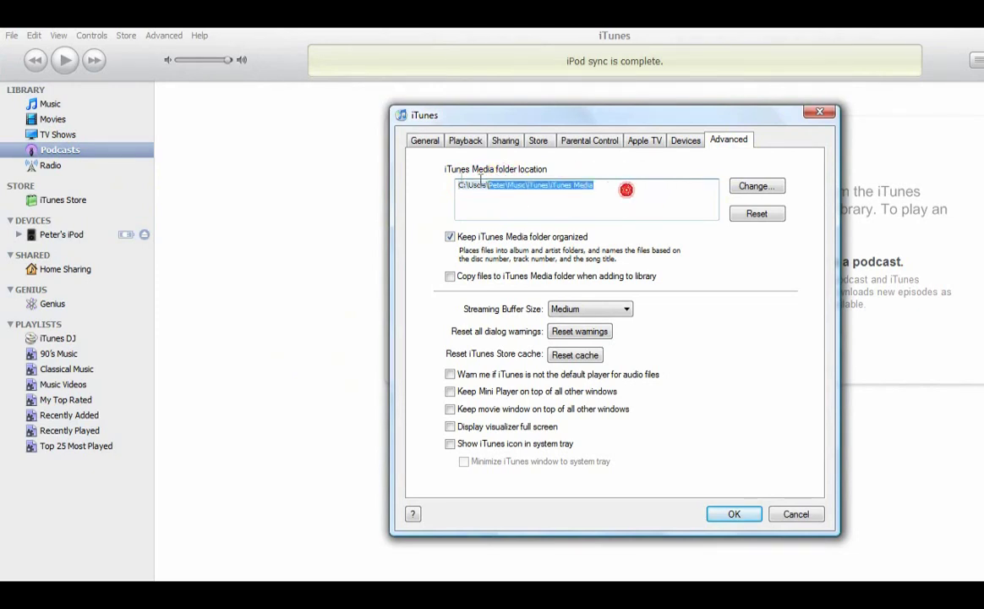
right_click(538, 190)
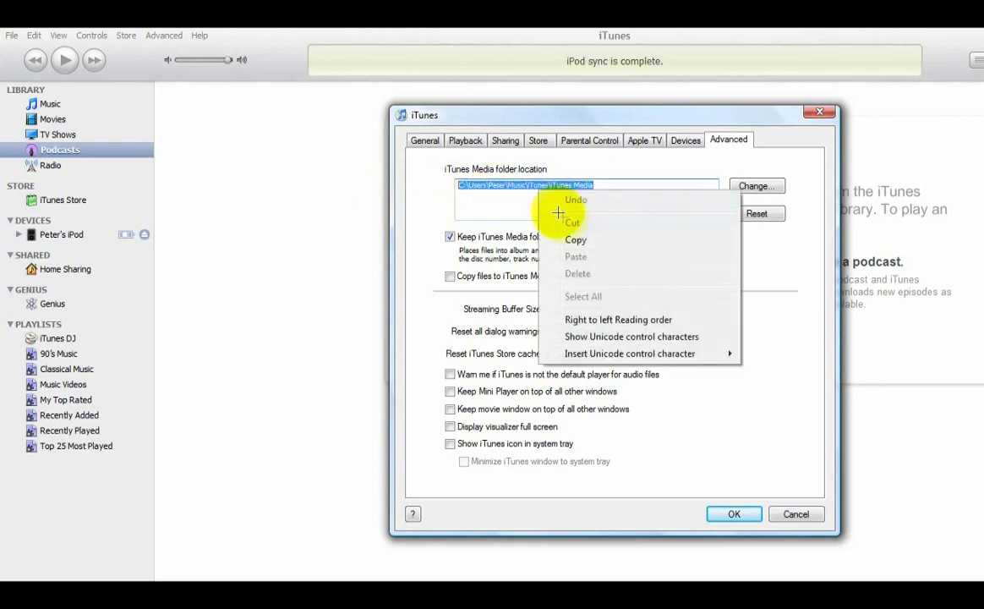
left_click(580, 239)
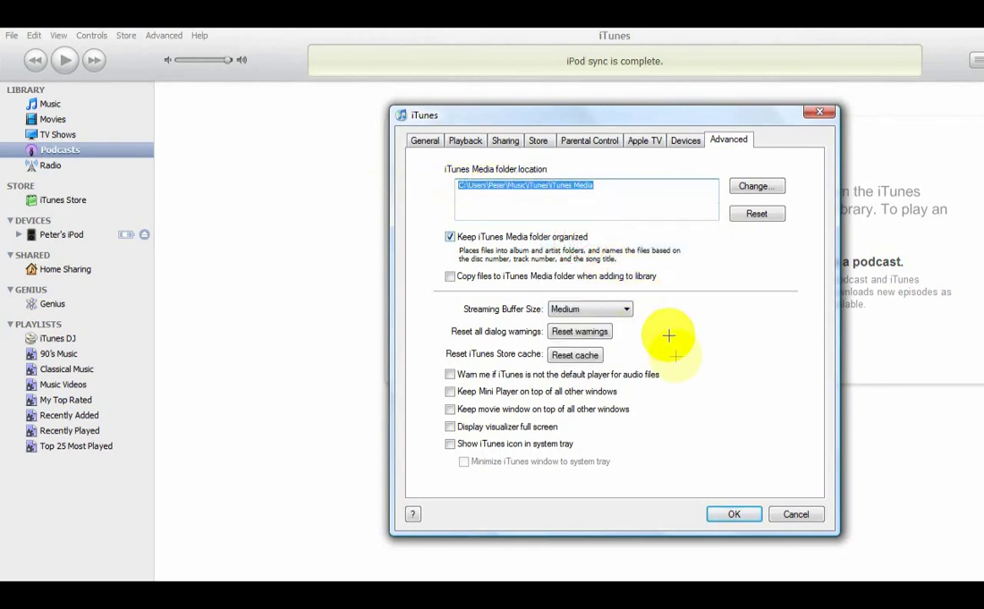
left_click(735, 513)
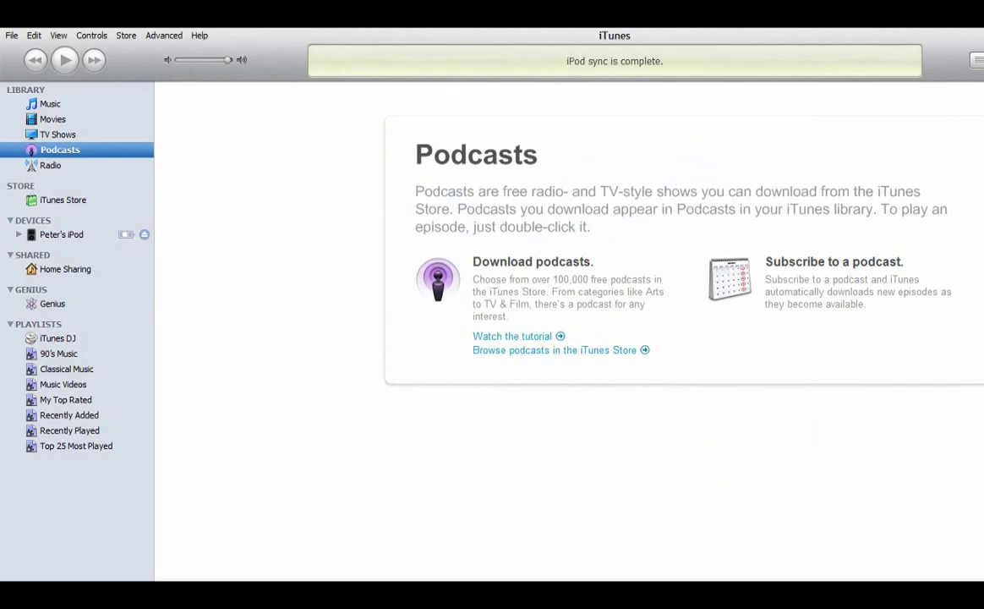
Step: Close iTunes, reopen the Itunes Backup folder and go to Computer
left_click(962, 33)
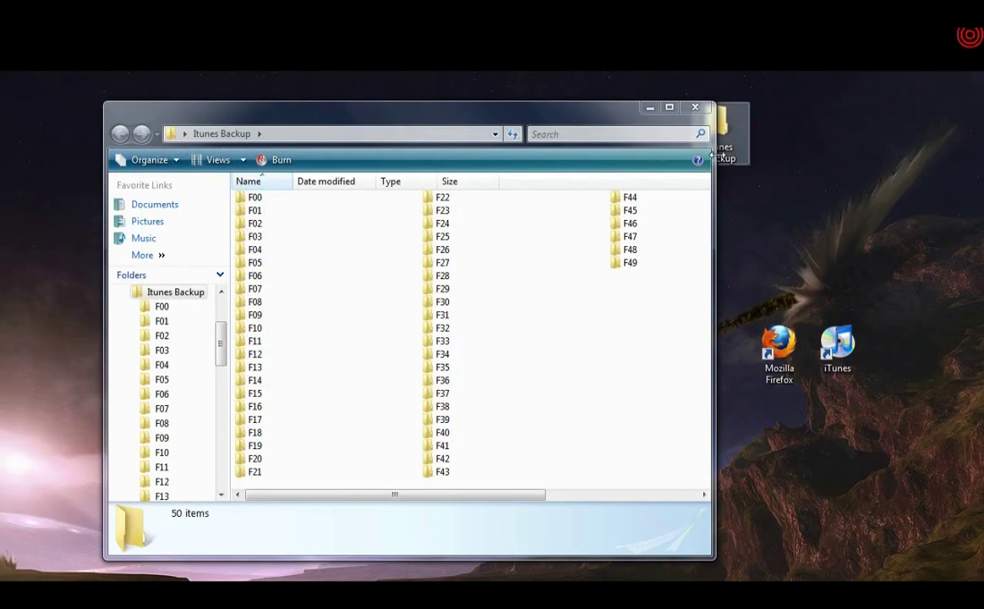
left_click(695, 107)
double_click(713, 144)
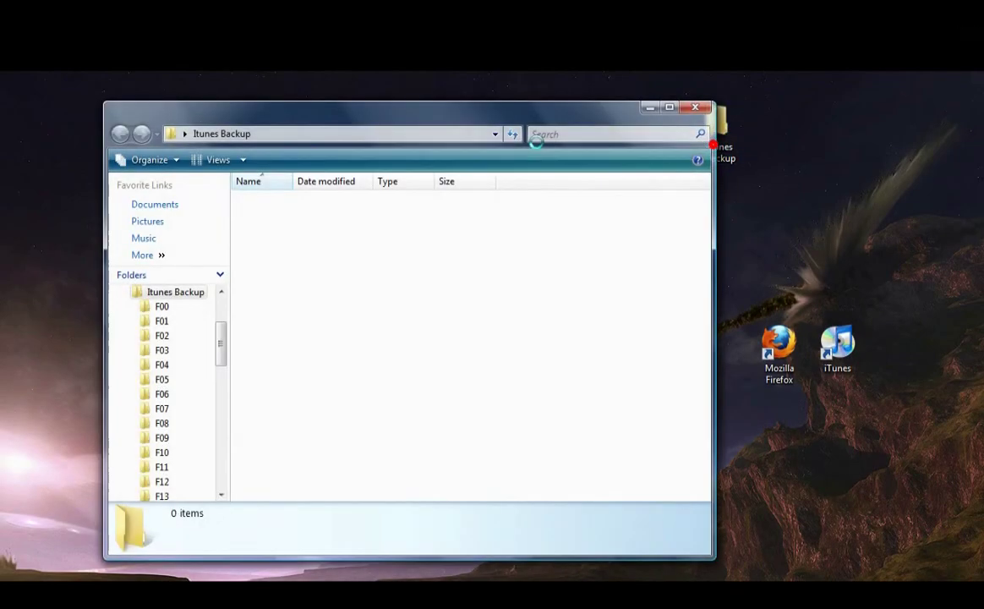
left_click(184, 135)
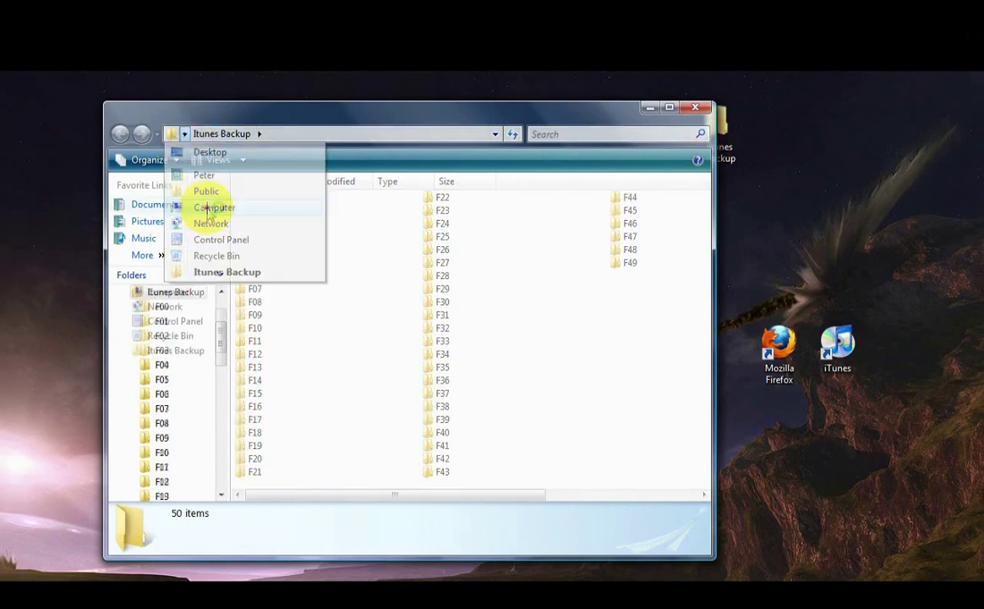
left_click(209, 208)
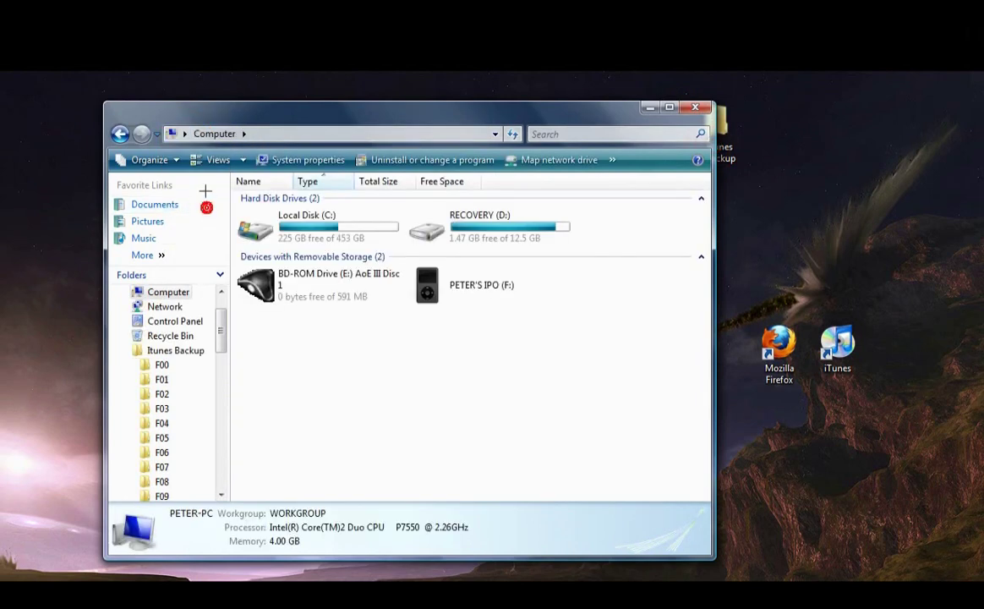
Step: Paste the iTunes Media path into the address bar and go to that folder
left_click(174, 134)
key("Escape")
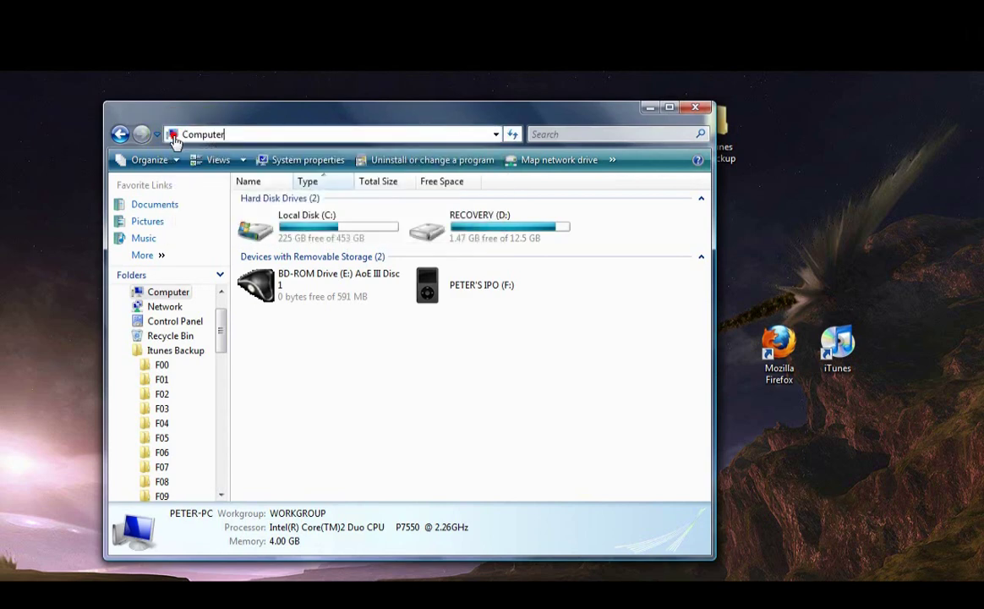
left_click(175, 140)
key("Escape")
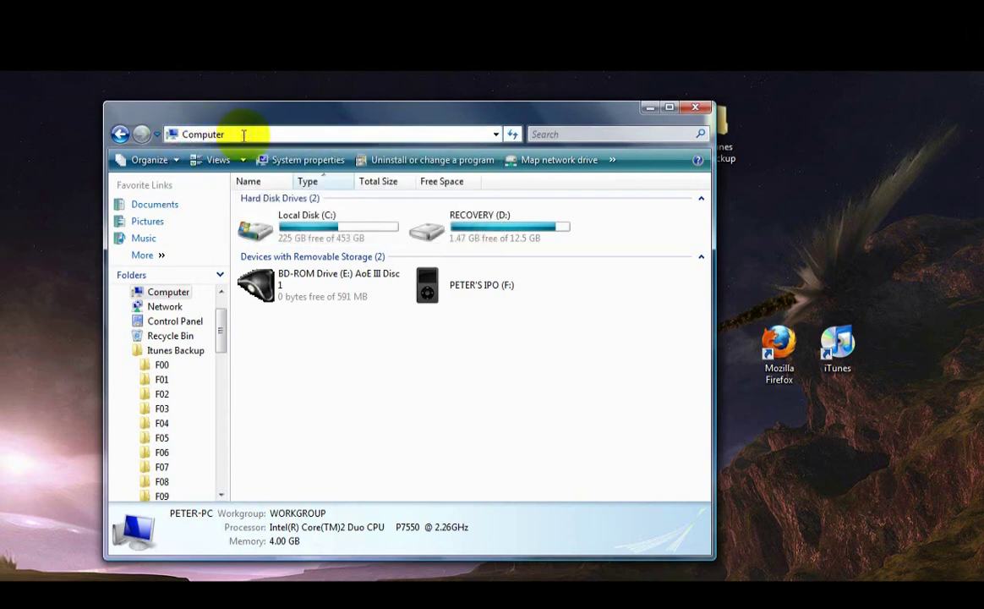
left_click(243, 135)
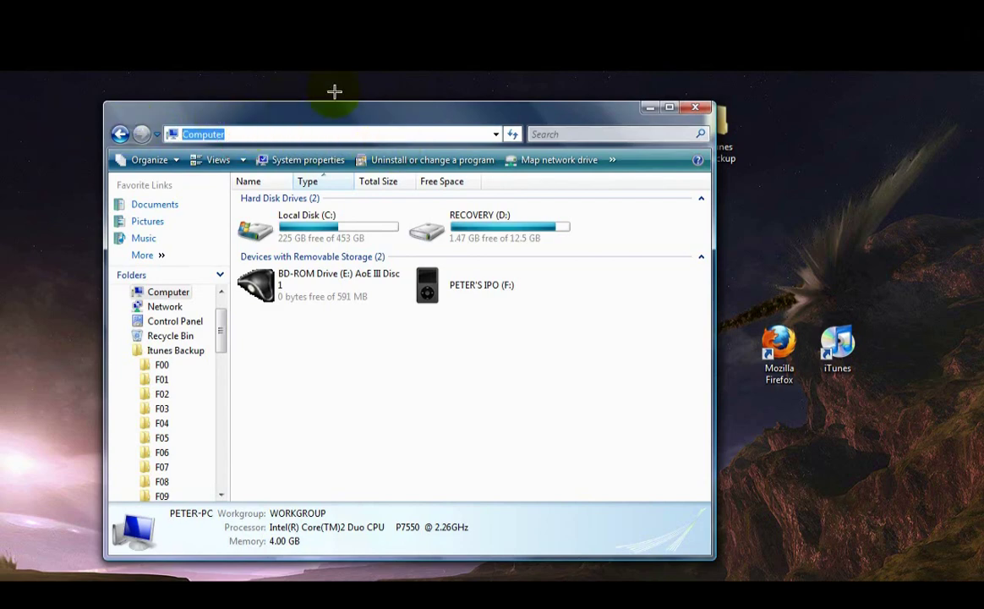
right_click(197, 139)
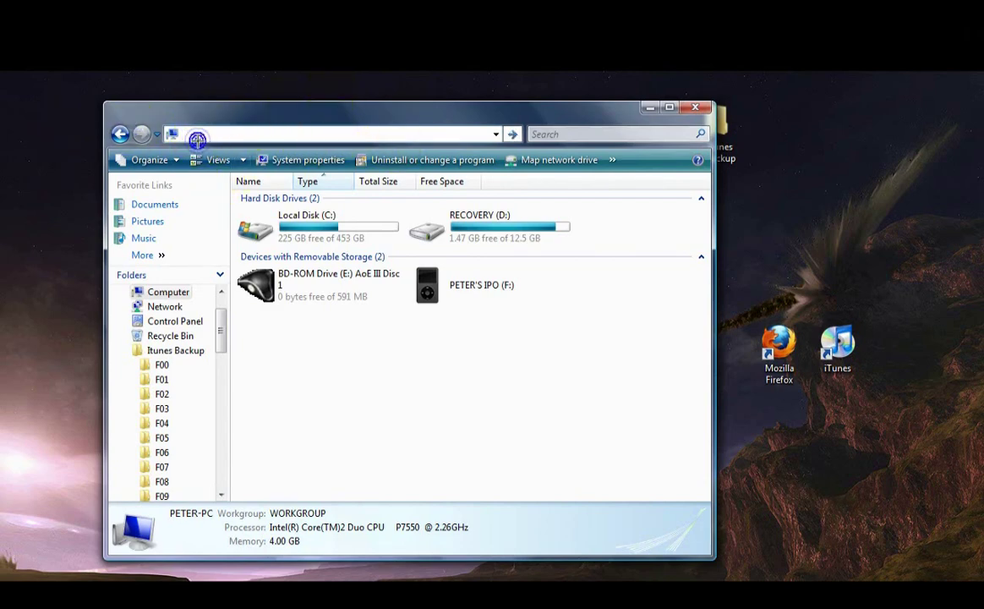
left_click(235, 206)
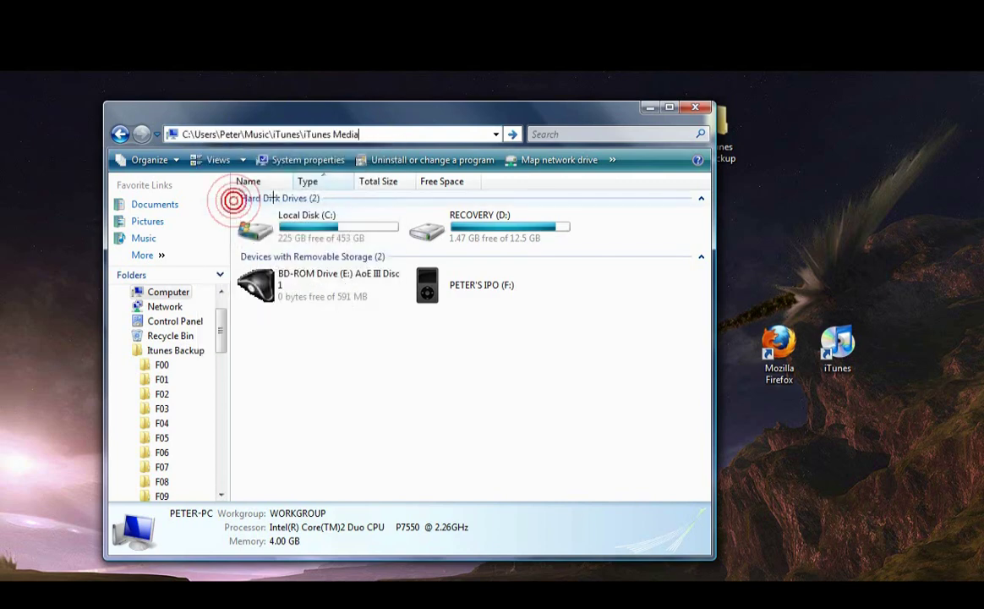
key("Return")
left_click(303, 272)
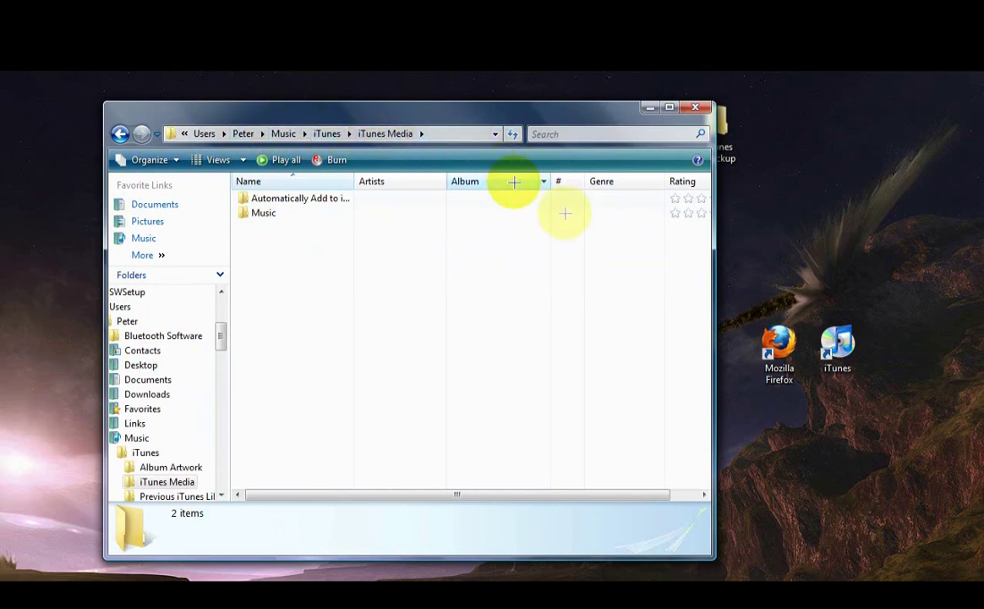
Step: Drag the Itunes Backup desktop folder into iTunes Media, then close Explorer
left_click_drag(506, 106, 463, 64)
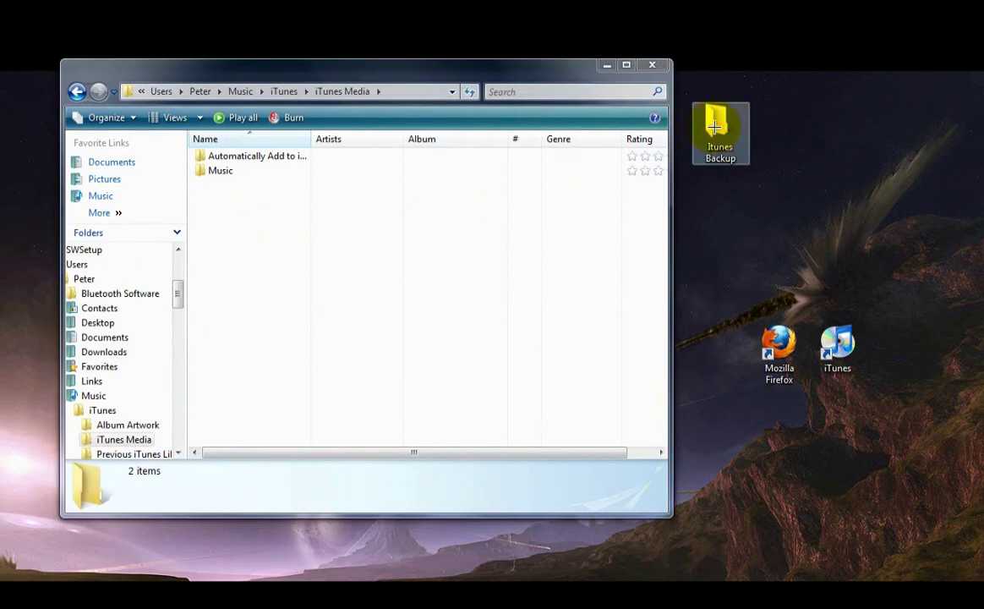
left_click_drag(714, 127, 314, 231)
left_click(280, 235)
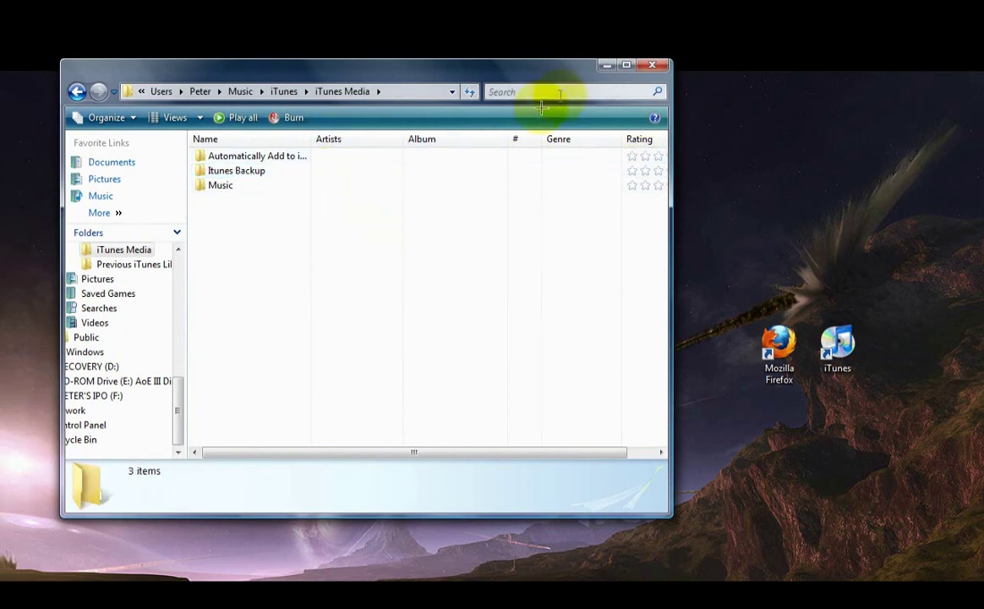
left_click(650, 63)
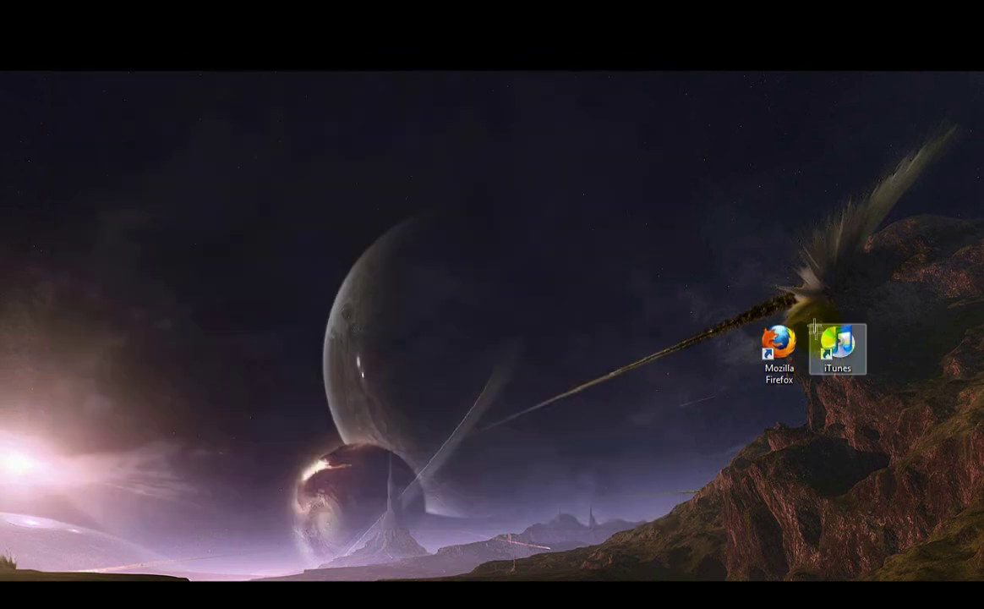
Step: Launch iTunes from the desktop shortcut and transfer the iPod's purchased items
double_click(837, 339)
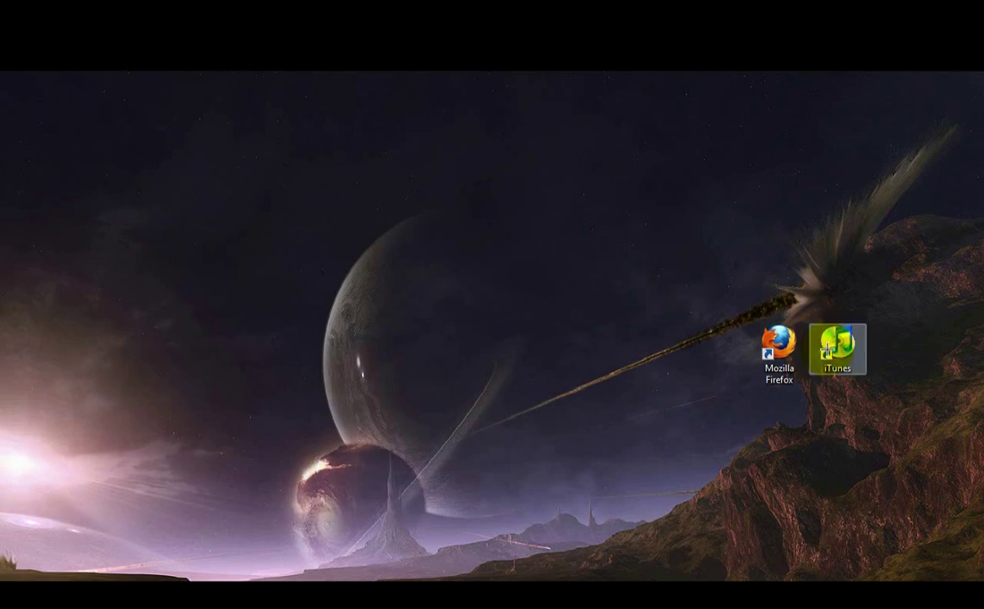
right_click(834, 345)
left_click(805, 356)
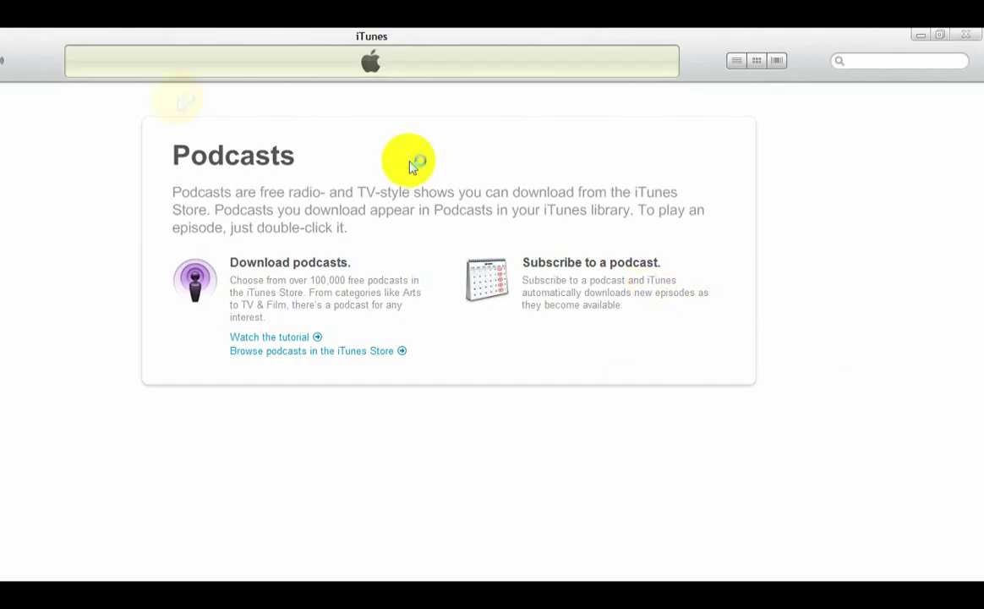
left_click(242, 36)
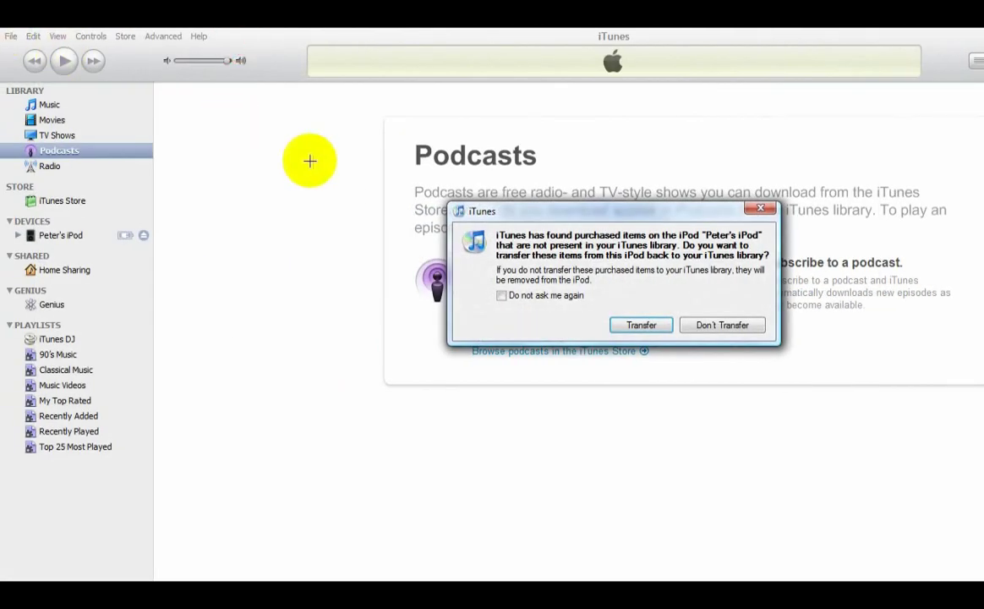
left_click(733, 322)
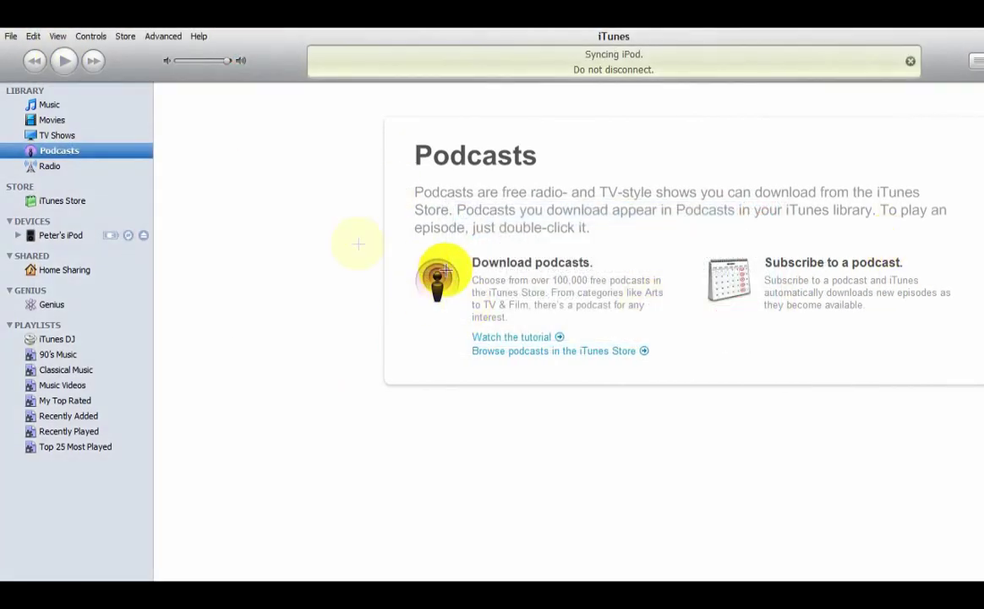
Step: Look through the Edit menu, then open the File menu
left_click(33, 35)
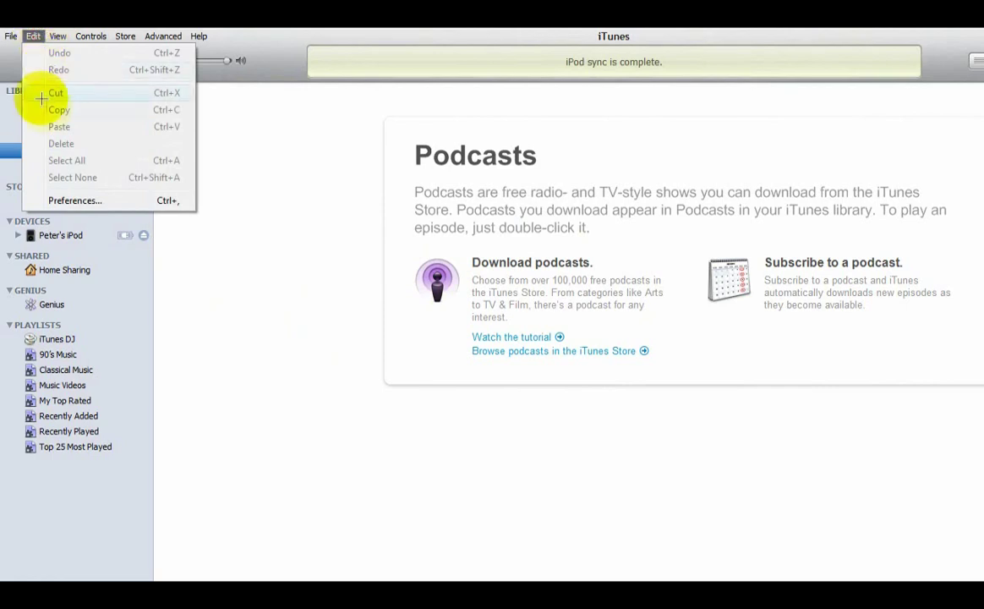
mouse_move(12, 36)
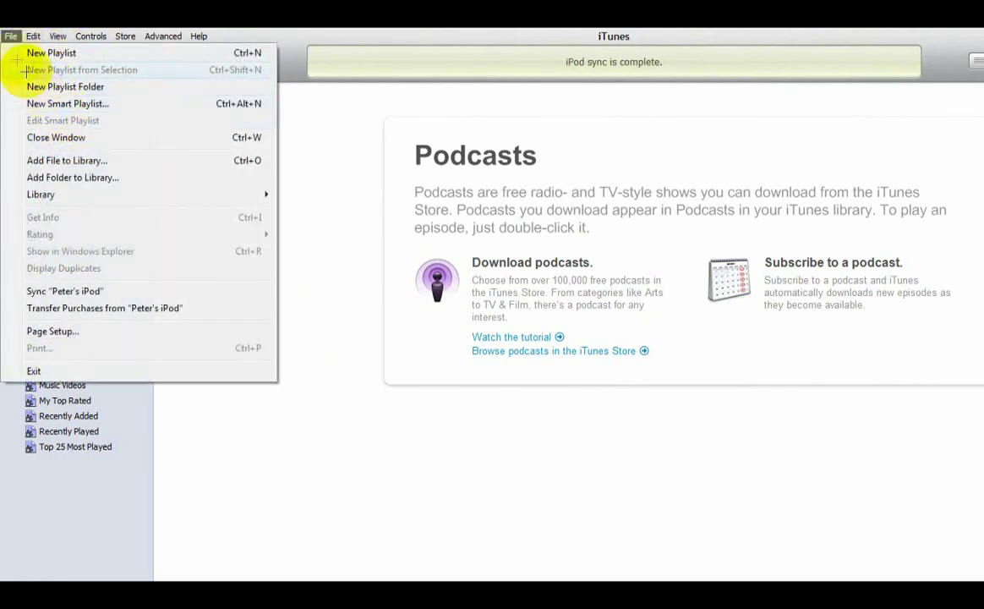
left_click(11, 36)
left_click(11, 37)
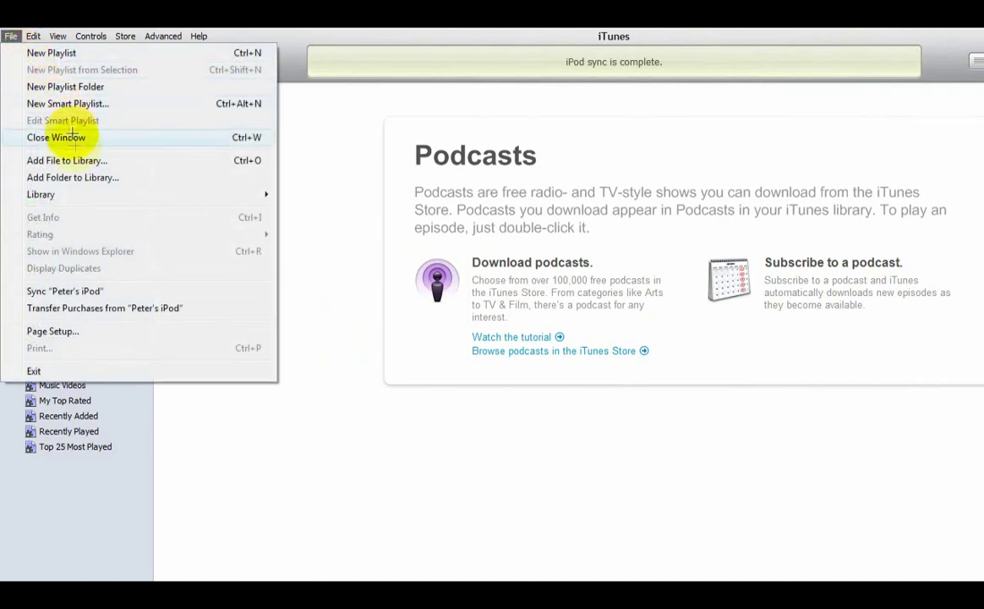
Step: Via Add Folder to Library, paste the iTunes Media path and select the Itunes Backup folder
left_click(79, 177)
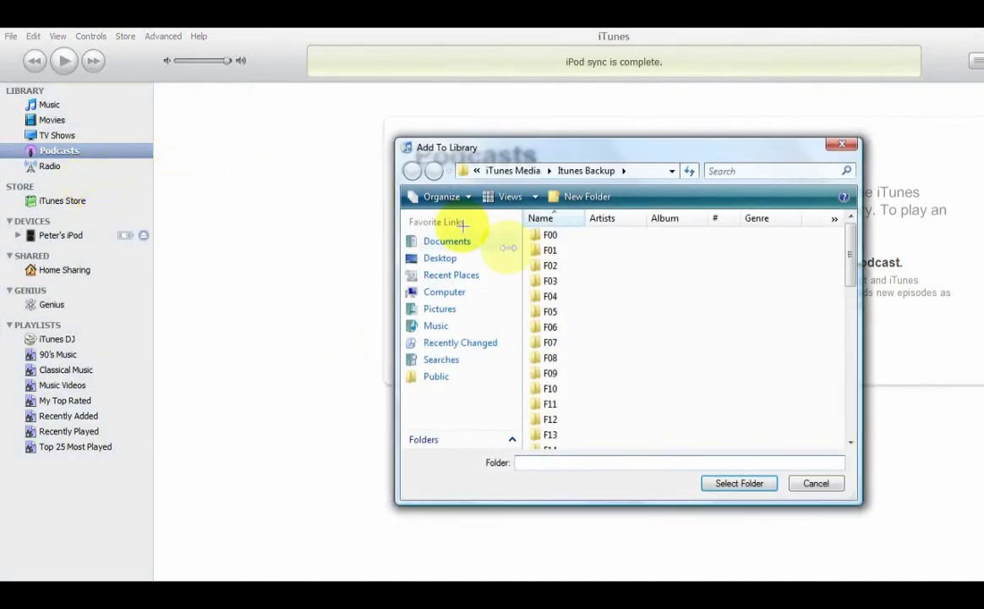
left_click(616, 320)
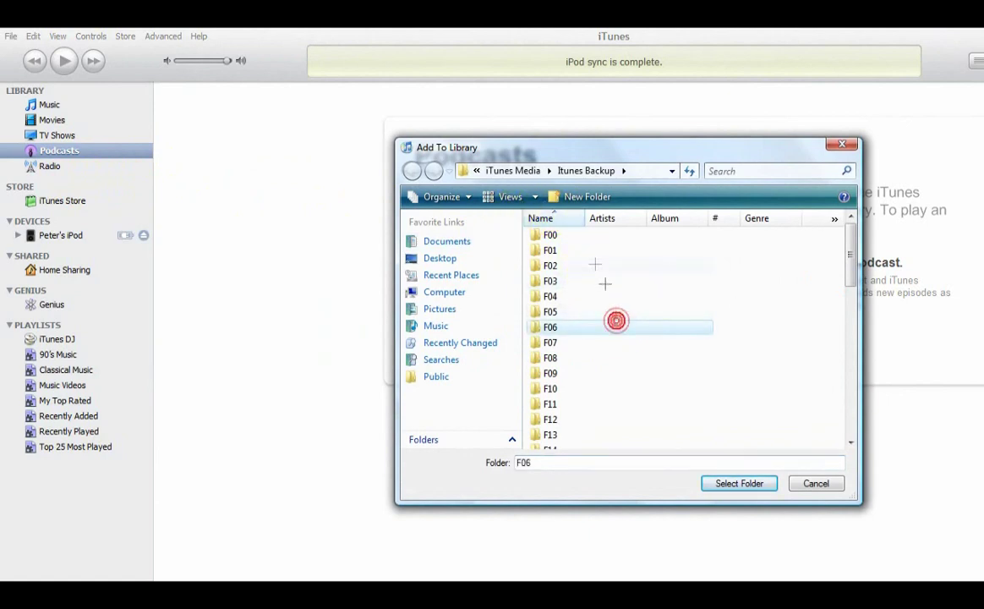
left_click(507, 170)
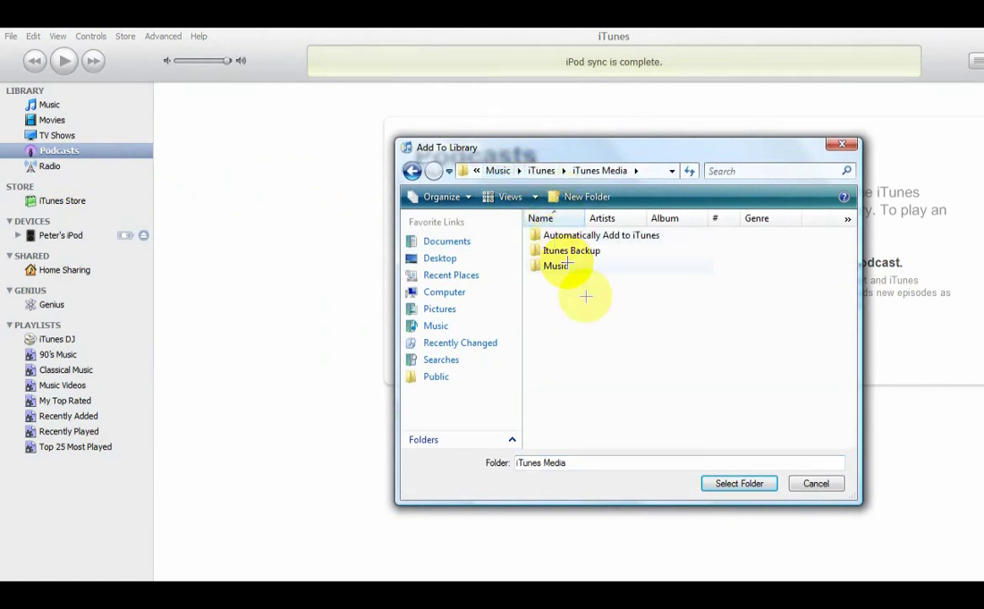
left_click(464, 170)
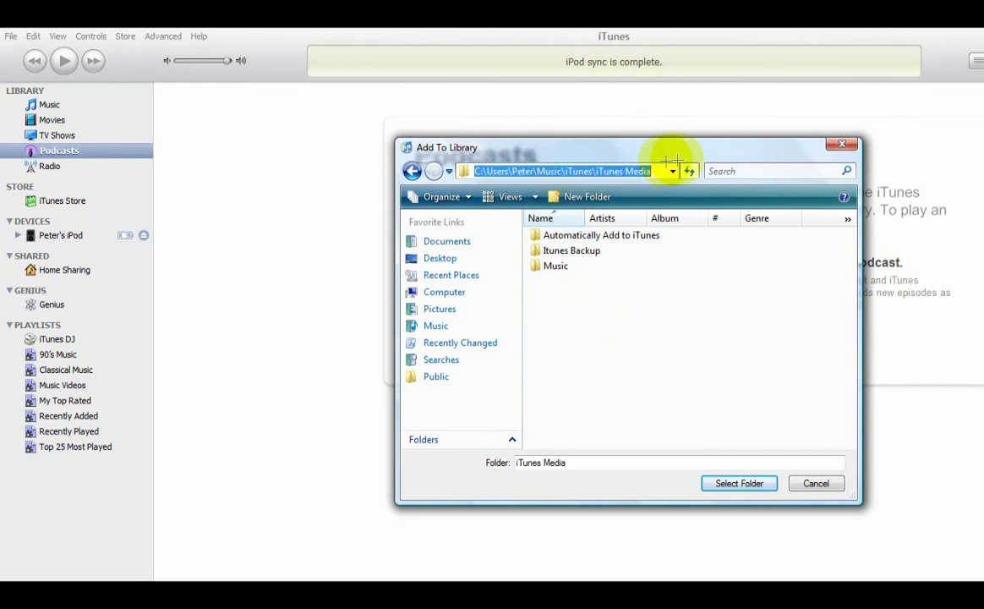
key("BackSpace")
right_click(644, 151)
right_click(621, 171)
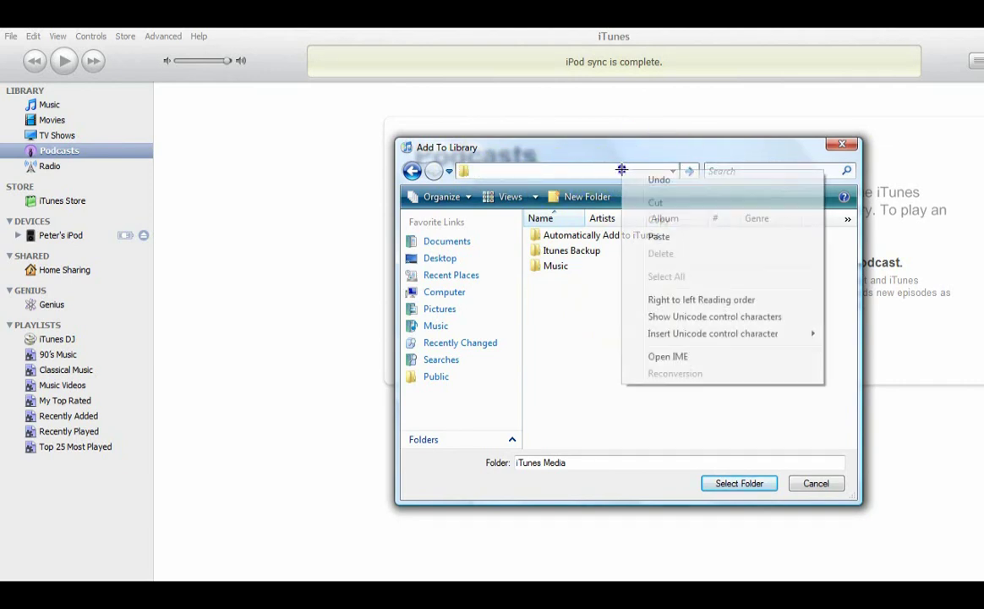
left_click(664, 234)
key("Return")
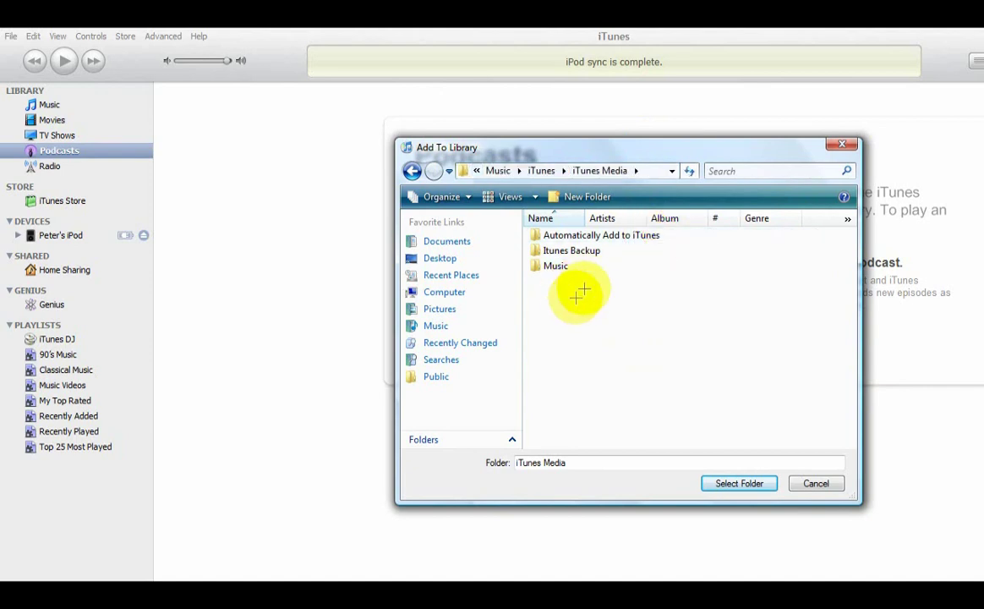
left_click(581, 284)
left_click(569, 251)
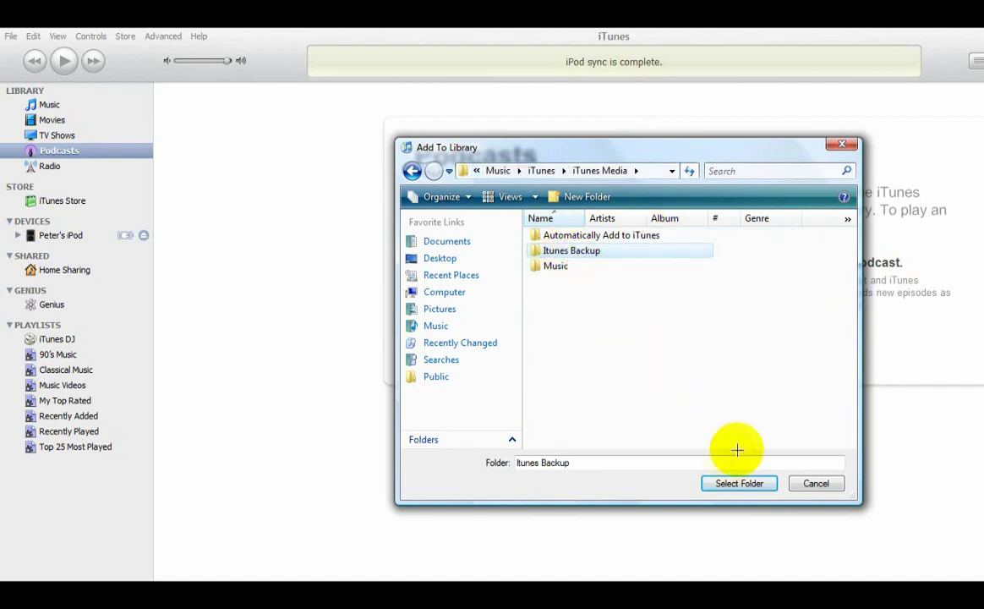
left_click(737, 482)
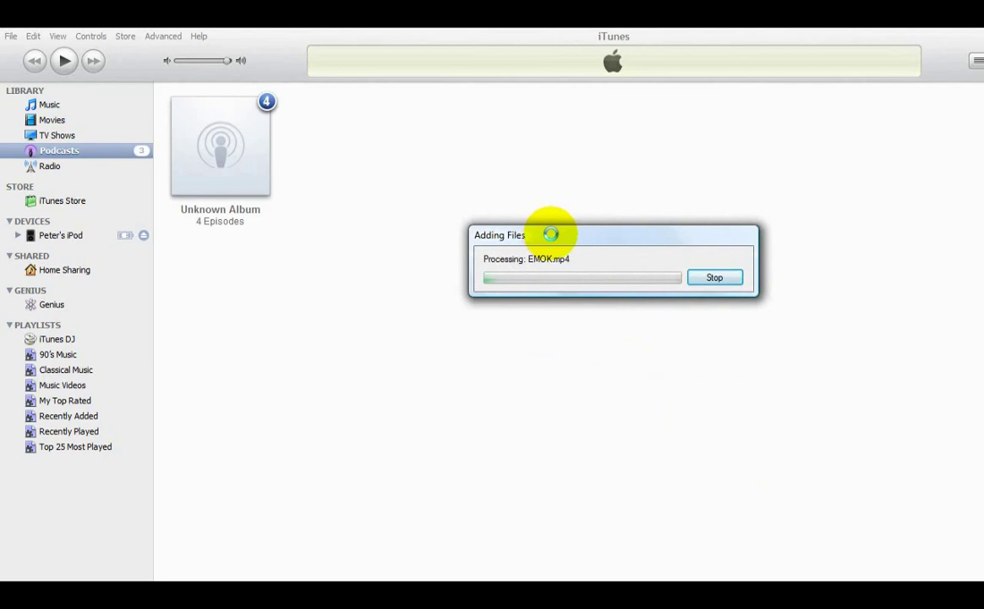
Step: Drag the Adding Files progress dialog aside while the backup files import
left_click_drag(550, 234, 415, 173)
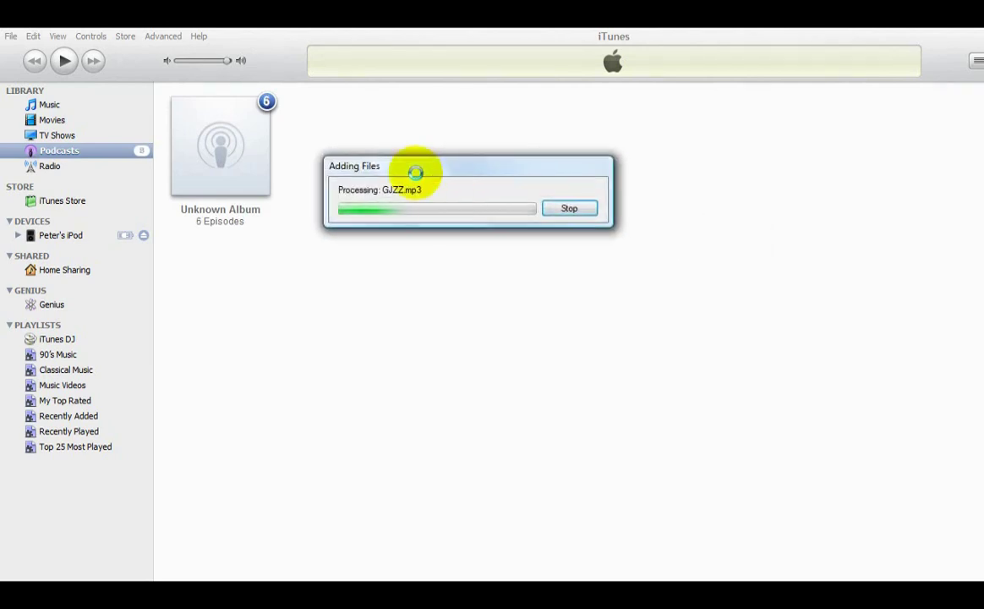